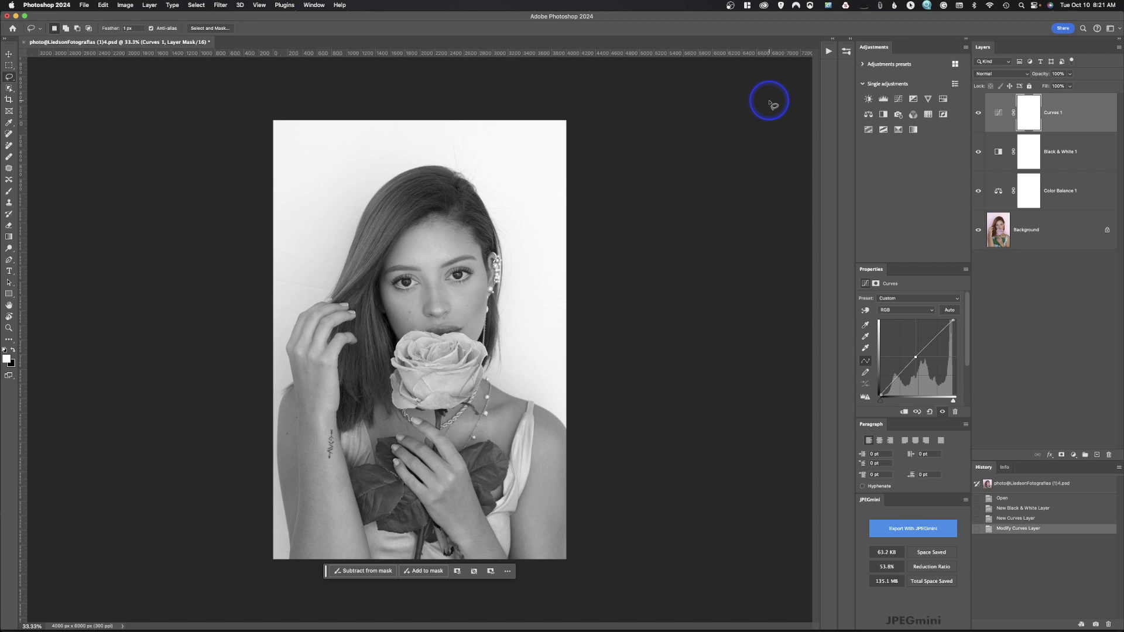
# Save the layered portrait as a Photoshop file with layers and the Adobe RGB (1998) profile
pyautogui.press('super+s')
pyautogui.click(86, 6)
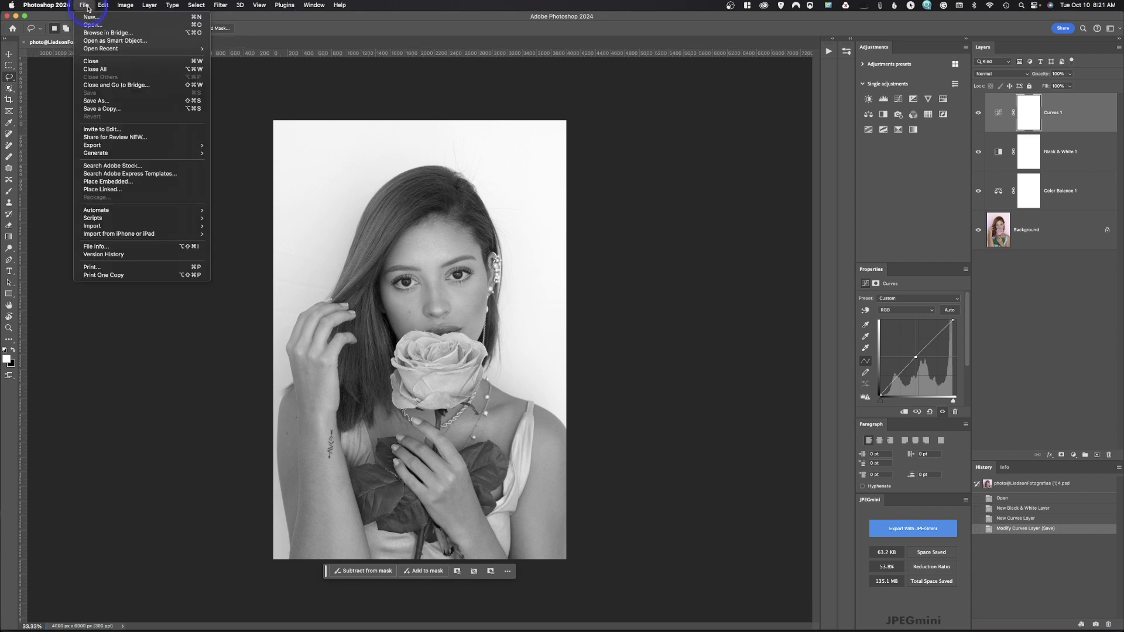
pyautogui.click(94, 102)
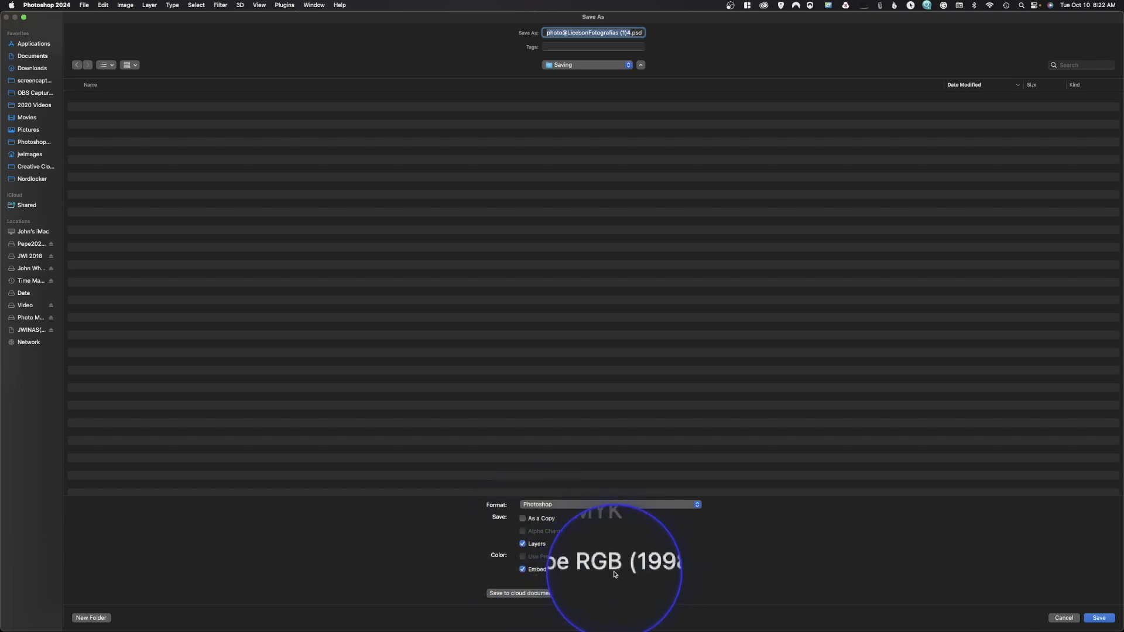
pyautogui.click(1099, 618)
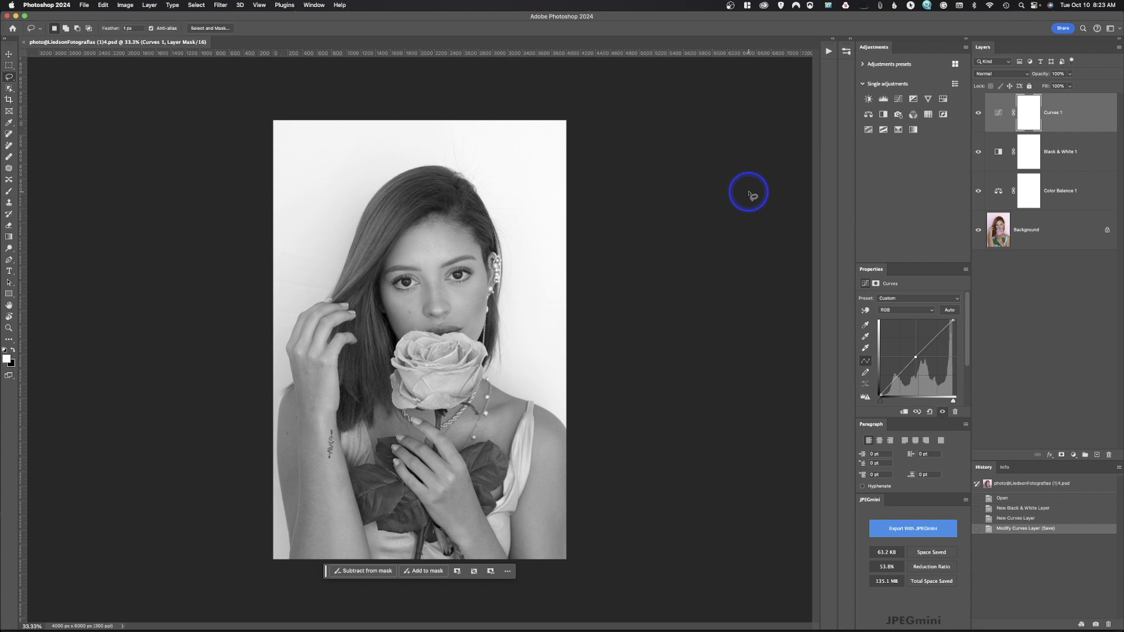
# Convert the image to Grayscale, accepting the adjustment-layer warning and discarding color information
pyautogui.click(125, 5)
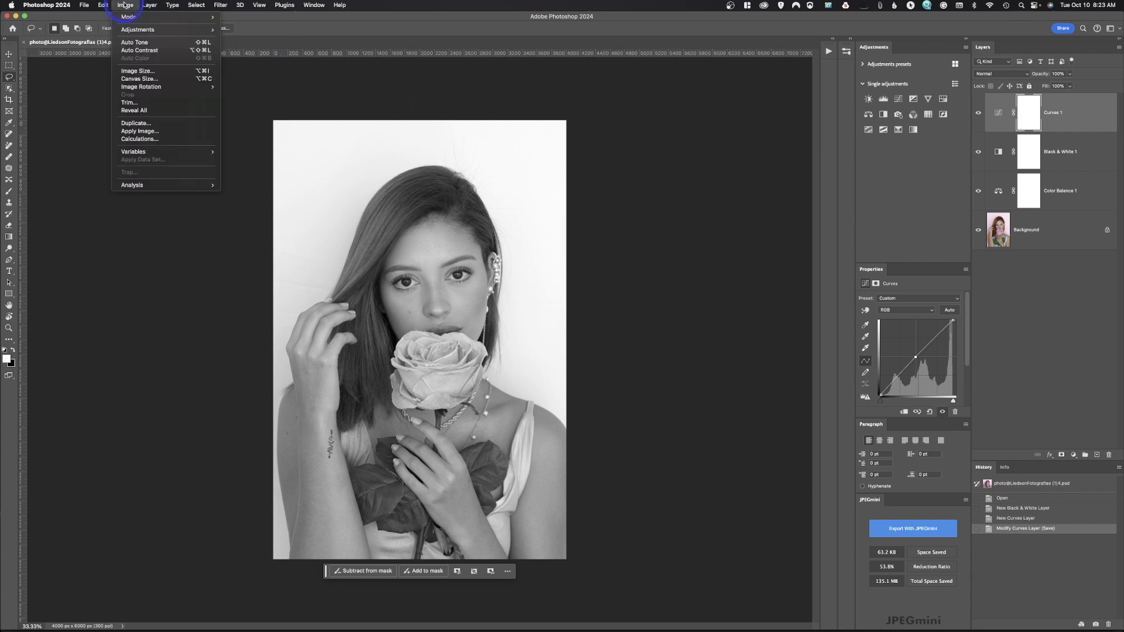
pyautogui.moveTo(129, 17)
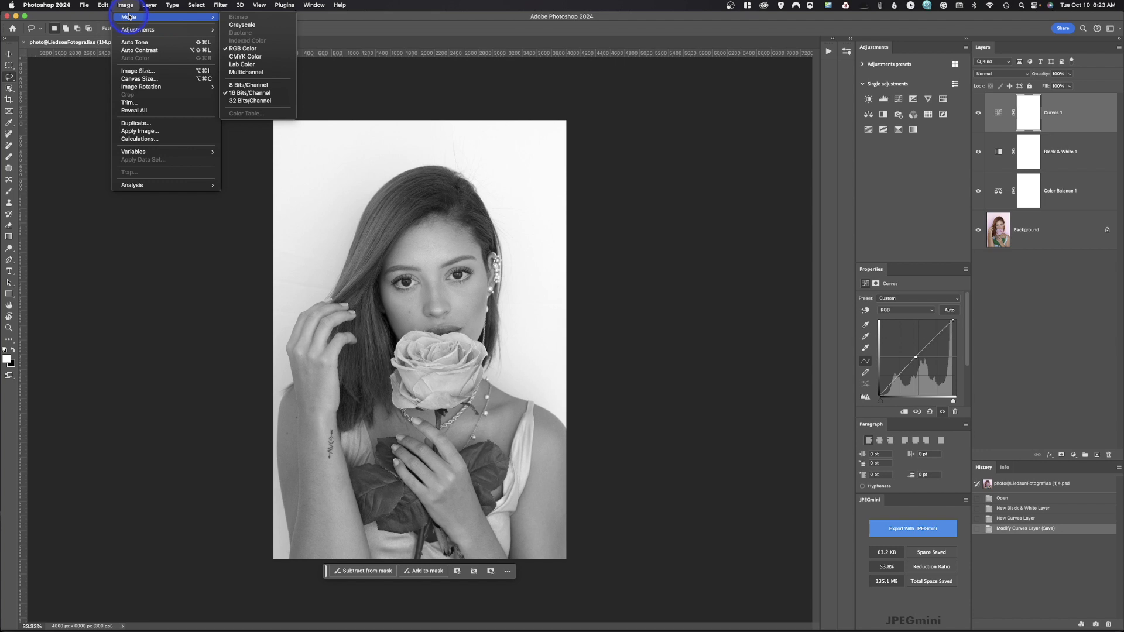
pyautogui.click(249, 28)
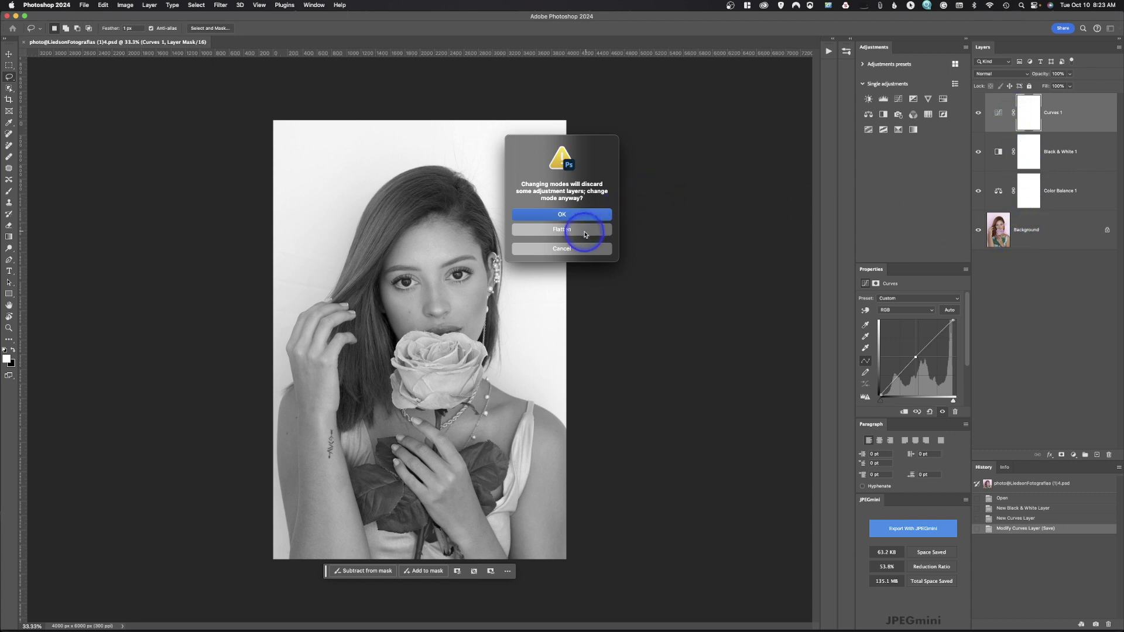
pyautogui.click(568, 214)
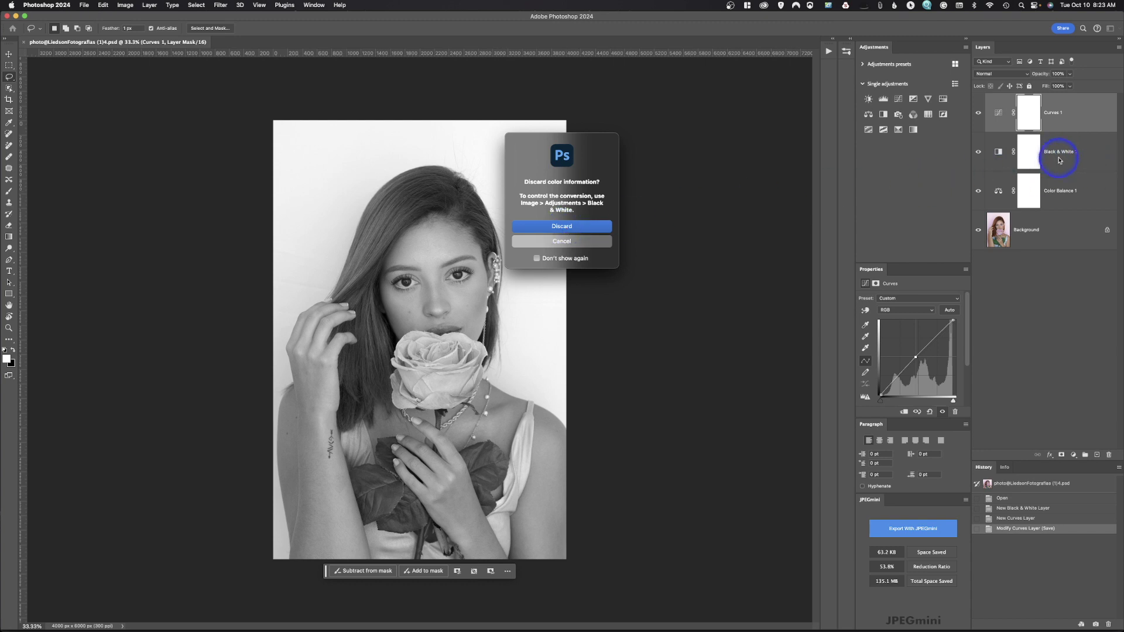
pyautogui.click(565, 226)
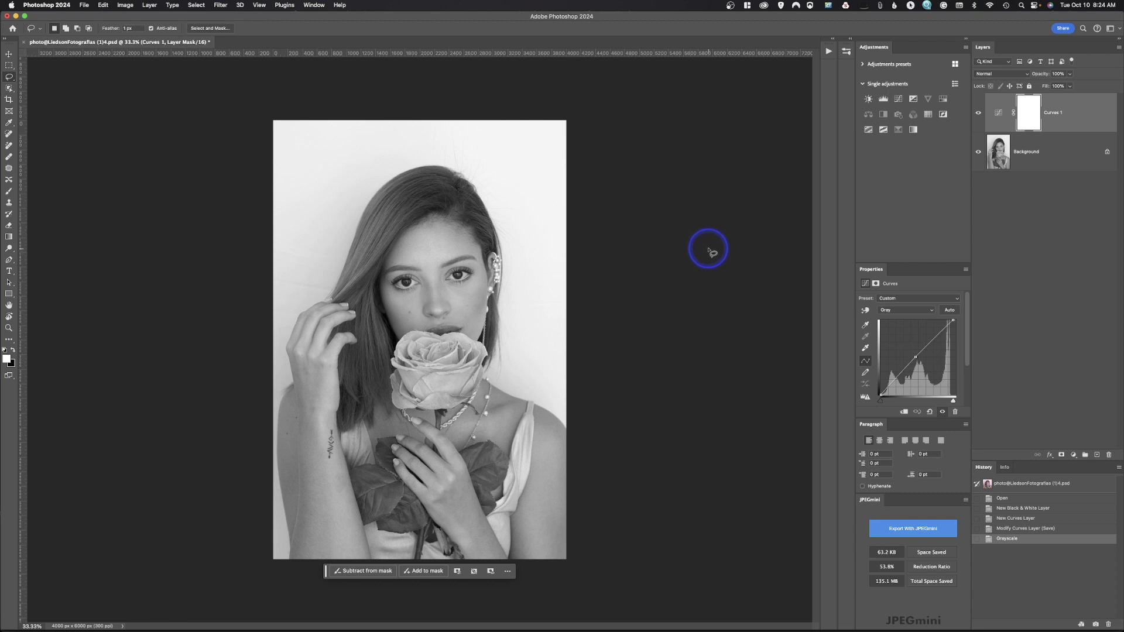
# Resize the image to 1000 × 1500 px at 300 ppi by setting linked Height to 1500
pyautogui.click(125, 7)
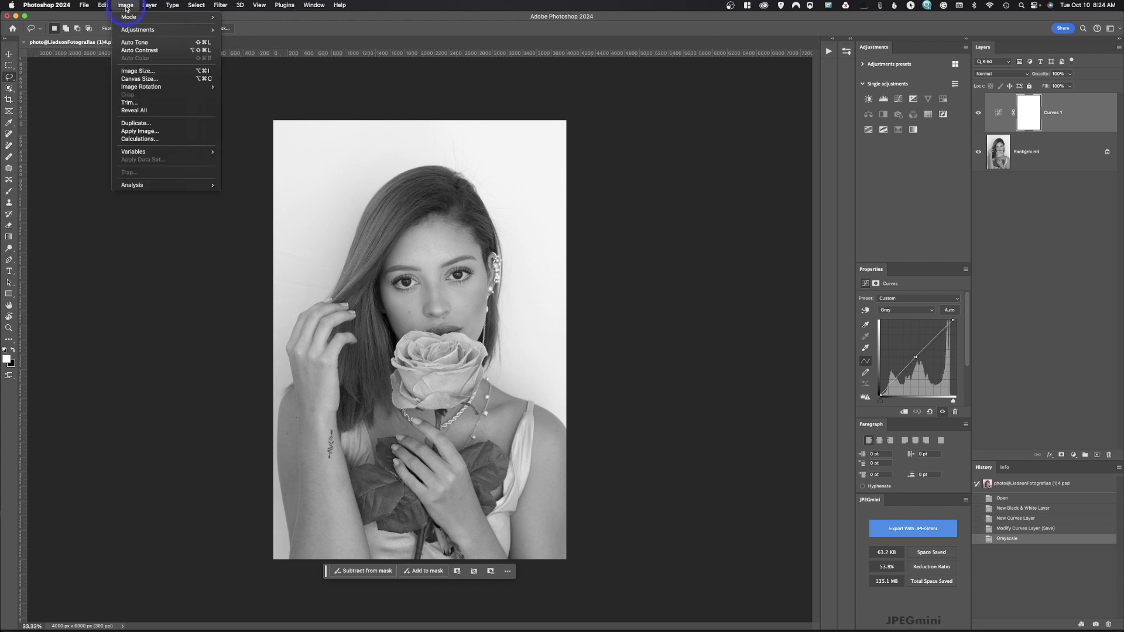
pyautogui.click(136, 71)
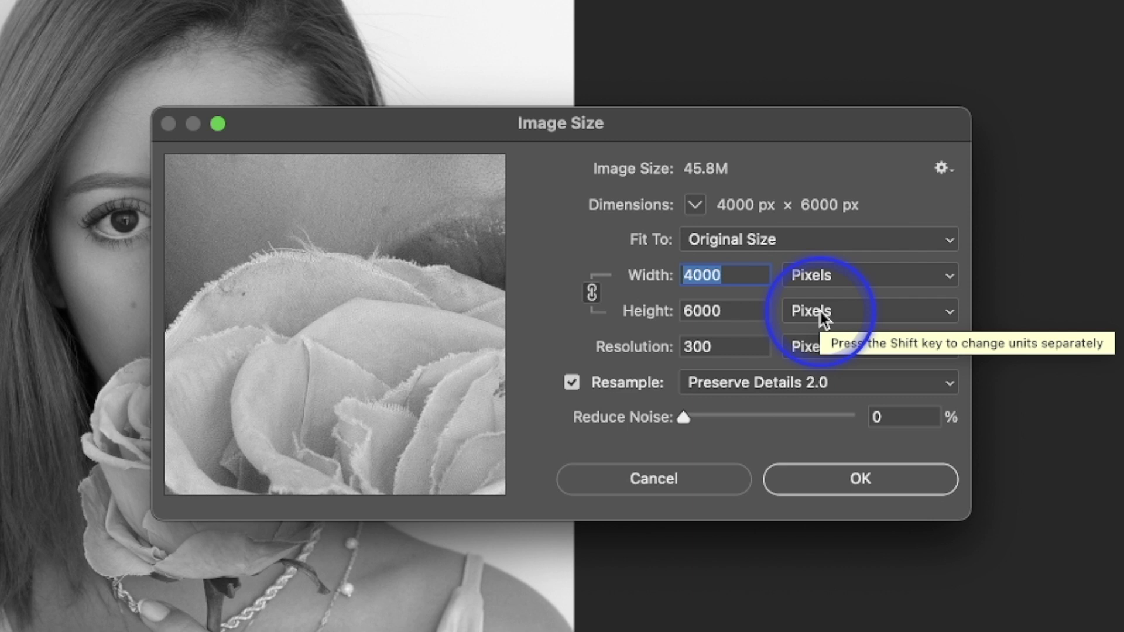
pyautogui.doubleClick(711, 311)
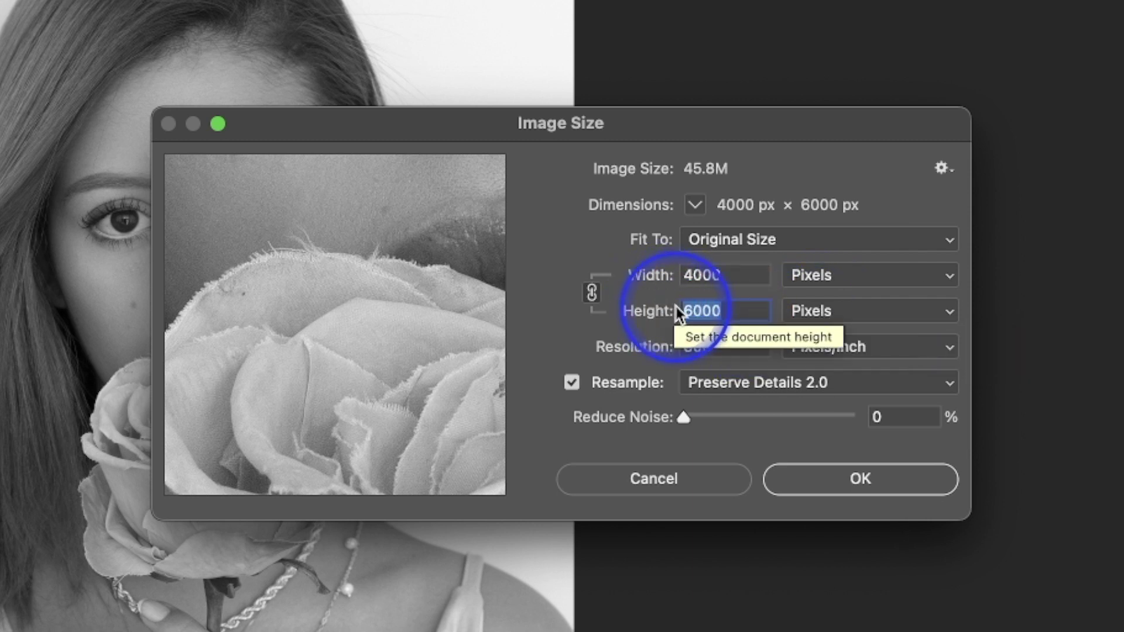
pyautogui.write('1500')
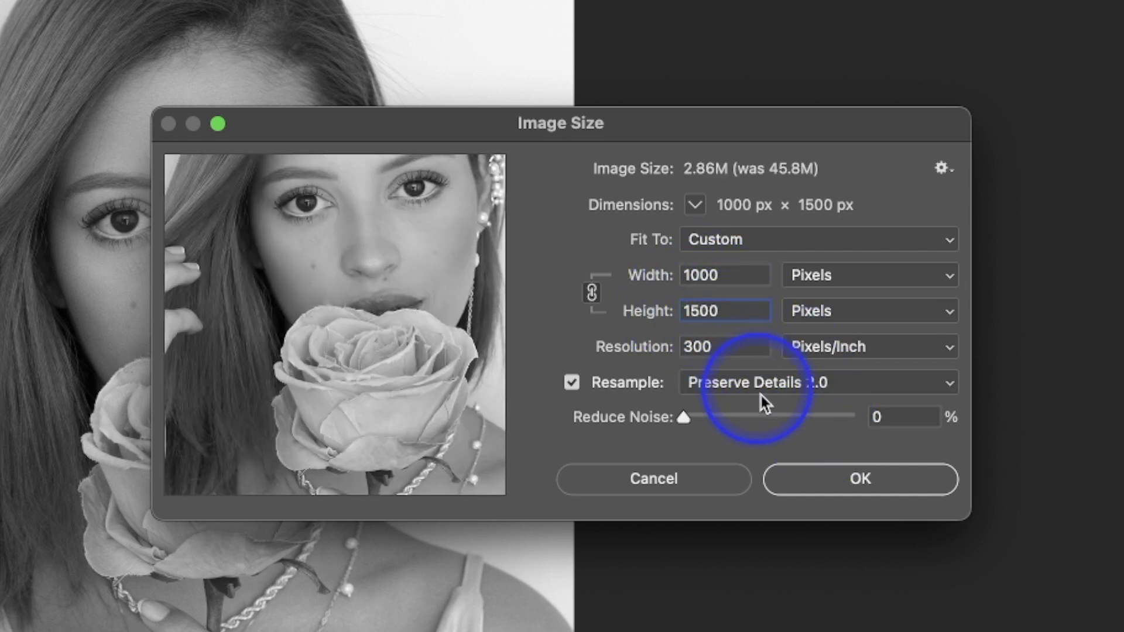
pyautogui.click(859, 484)
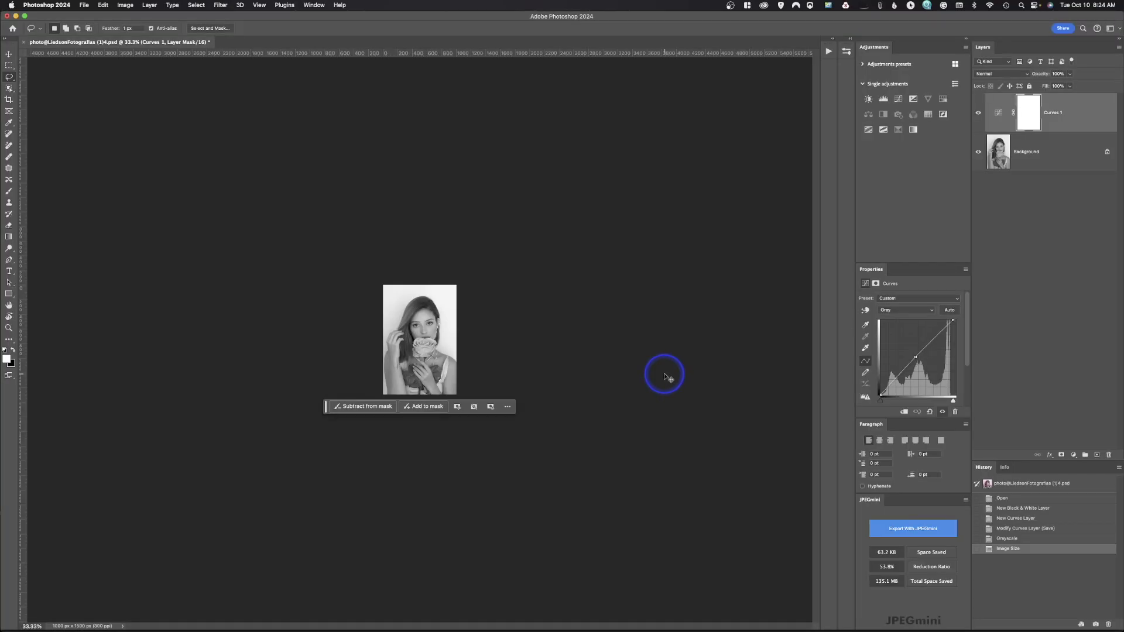
# Zoom the view to 100% and target the Background layer for editing
pyautogui.press('super+plus')
pyautogui.press('super+plus')
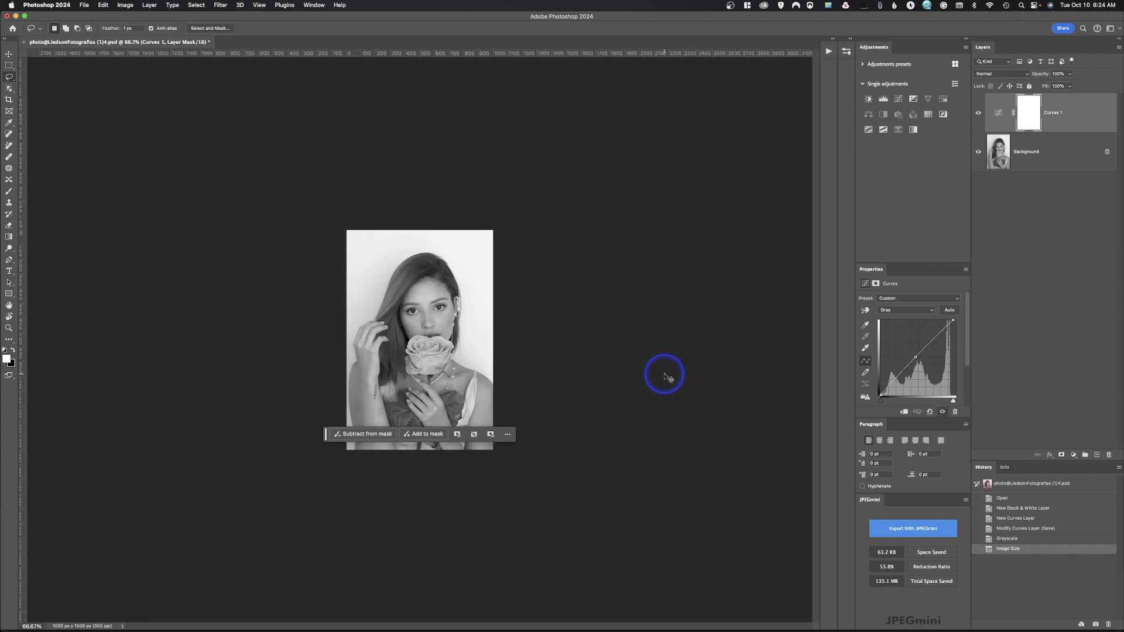
pyautogui.press('super+plus')
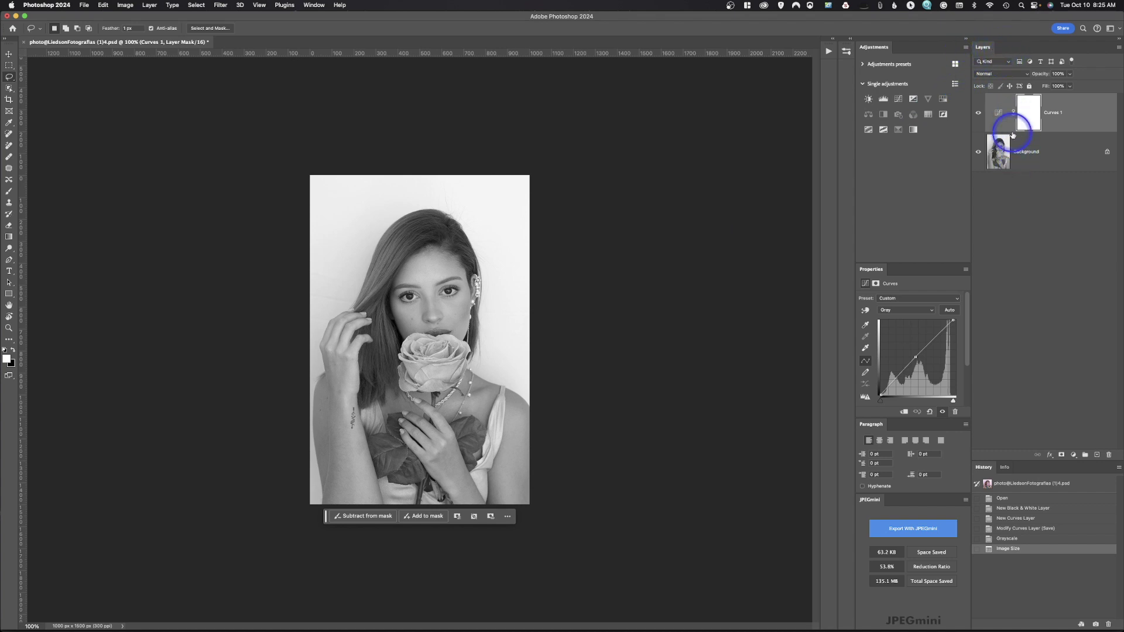
pyautogui.click(1038, 150)
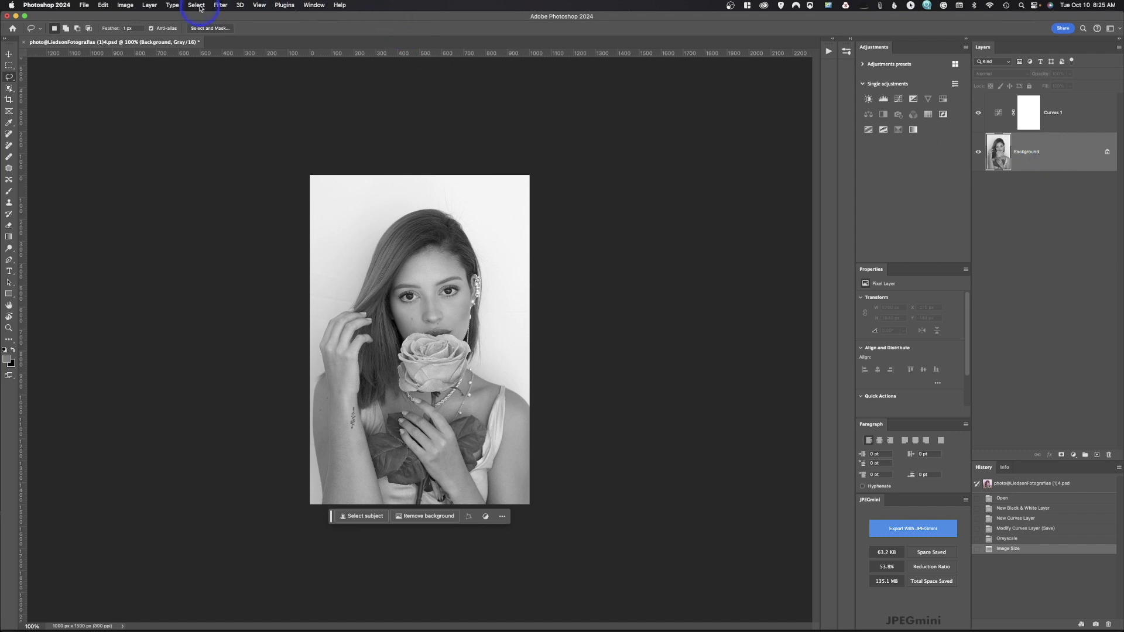
# Open Unsharp Mask on the Background (Amount 55%, Radius 1.0 px, Threshold 3) and move it aside
pyautogui.click(221, 5)
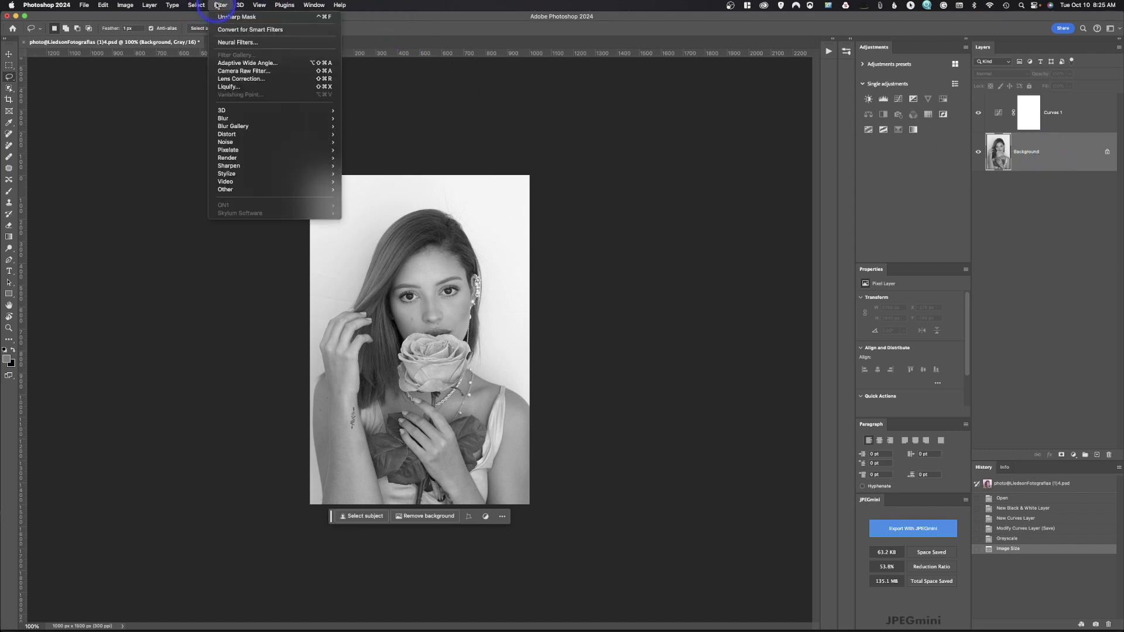
pyautogui.moveTo(252, 166)
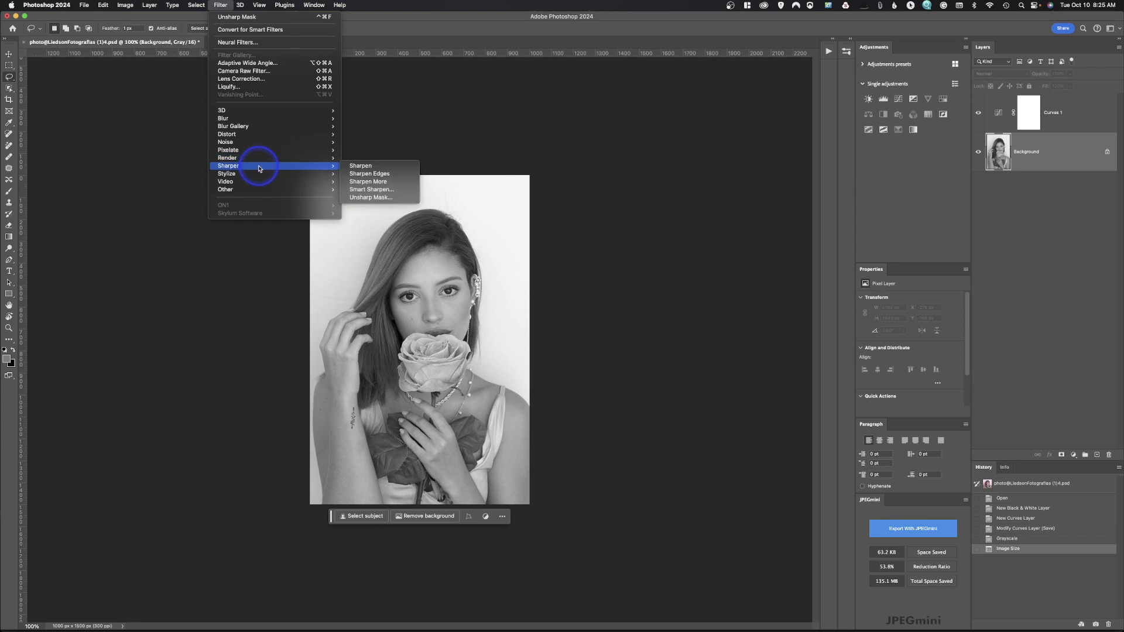
pyautogui.click(375, 198)
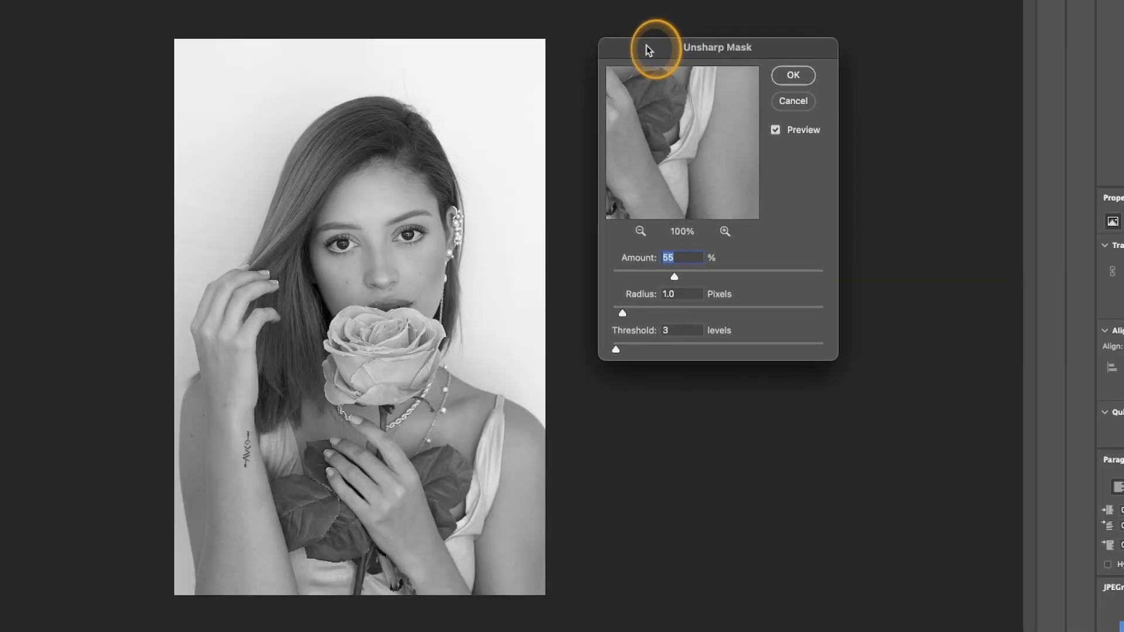
pyautogui.moveTo(647, 49); pyautogui.dragTo(624, 46)
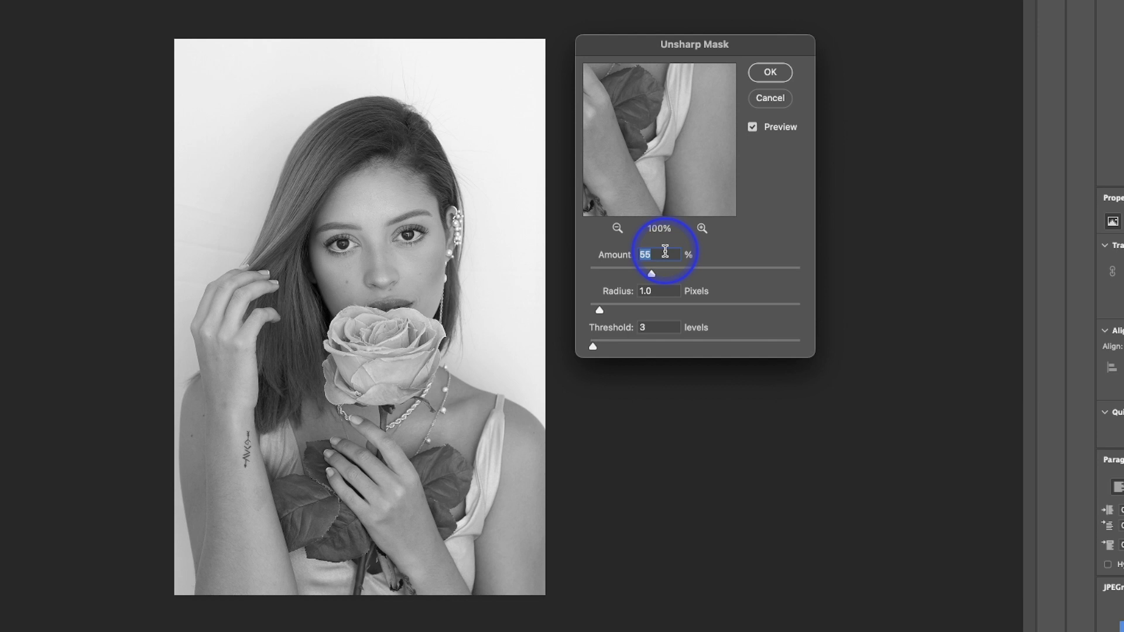
# Apply Unsharp Mask at Amount 20%, keeping Radius 1.0 px and Threshold 3 levels
pyautogui.write('20')
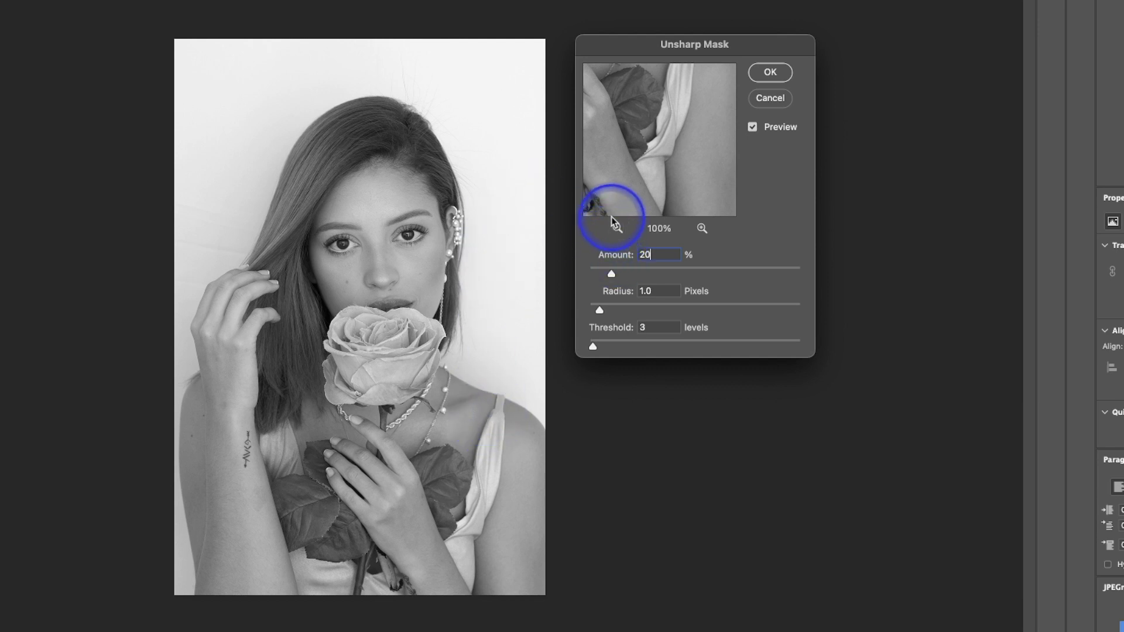
pyautogui.click(770, 71)
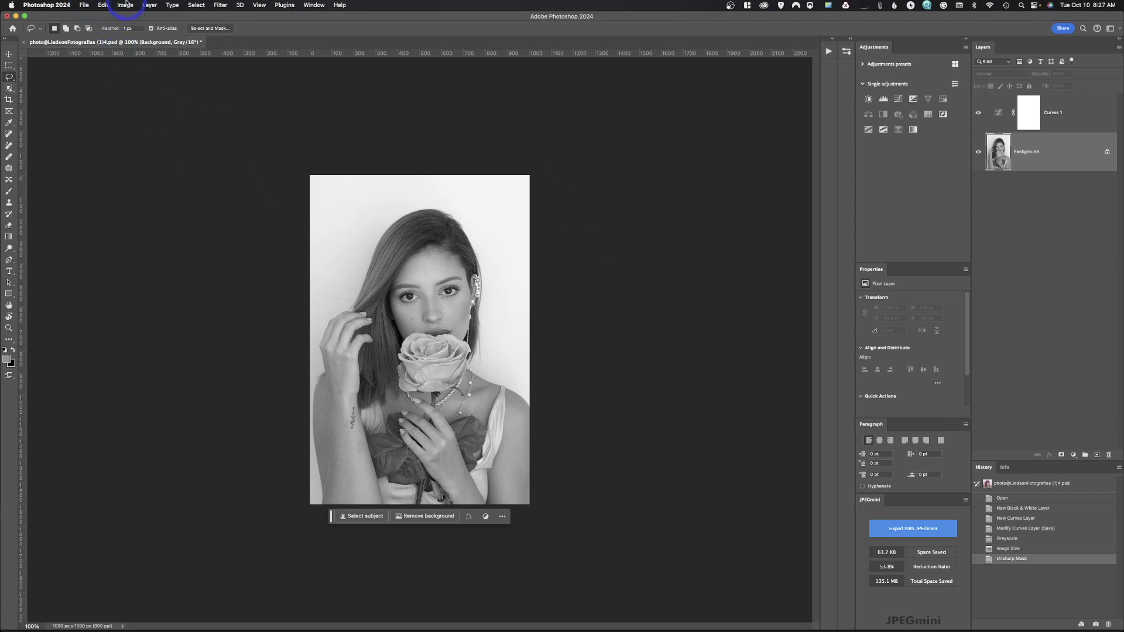
pyautogui.click(102, 5)
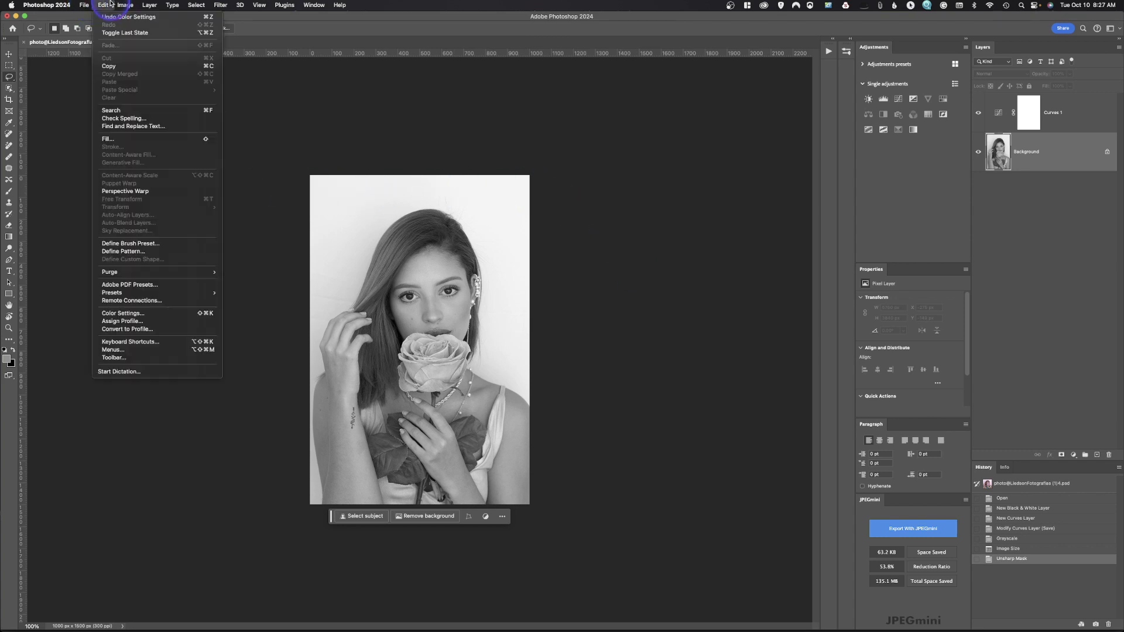
pyautogui.click(126, 318)
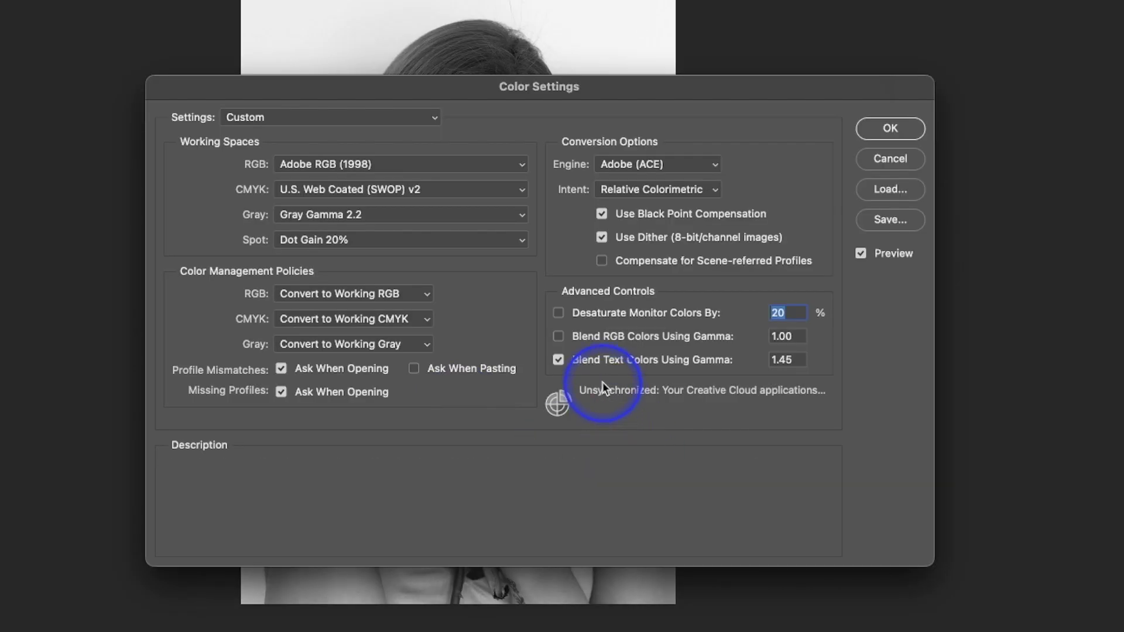
pyautogui.moveTo(321, 170)
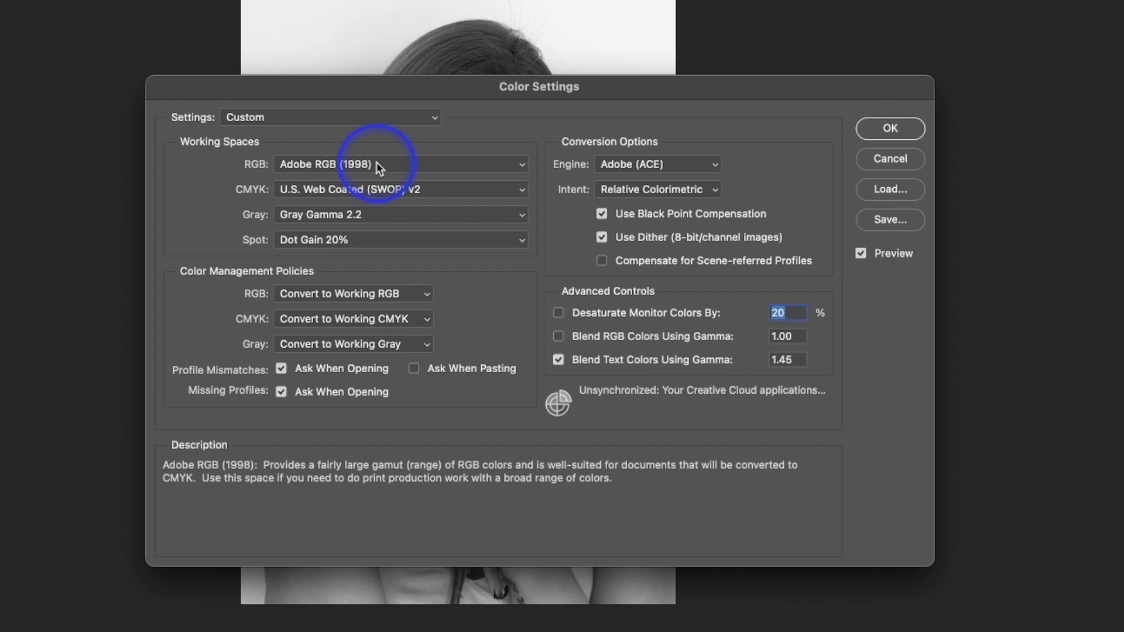
pyautogui.moveTo(282, 220)
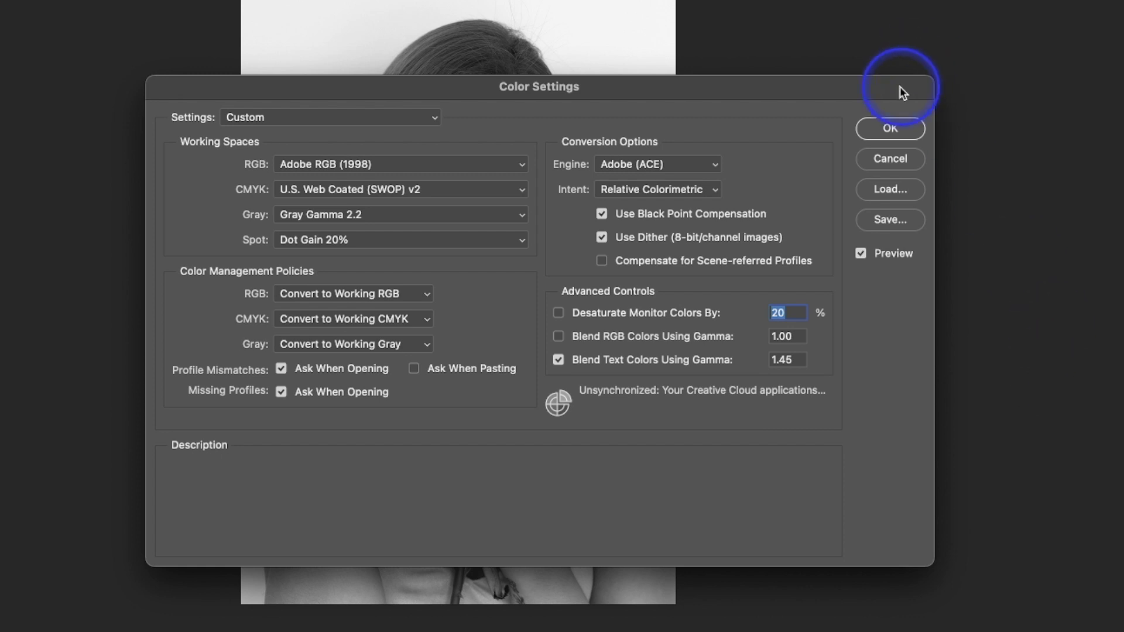
pyautogui.click(900, 128)
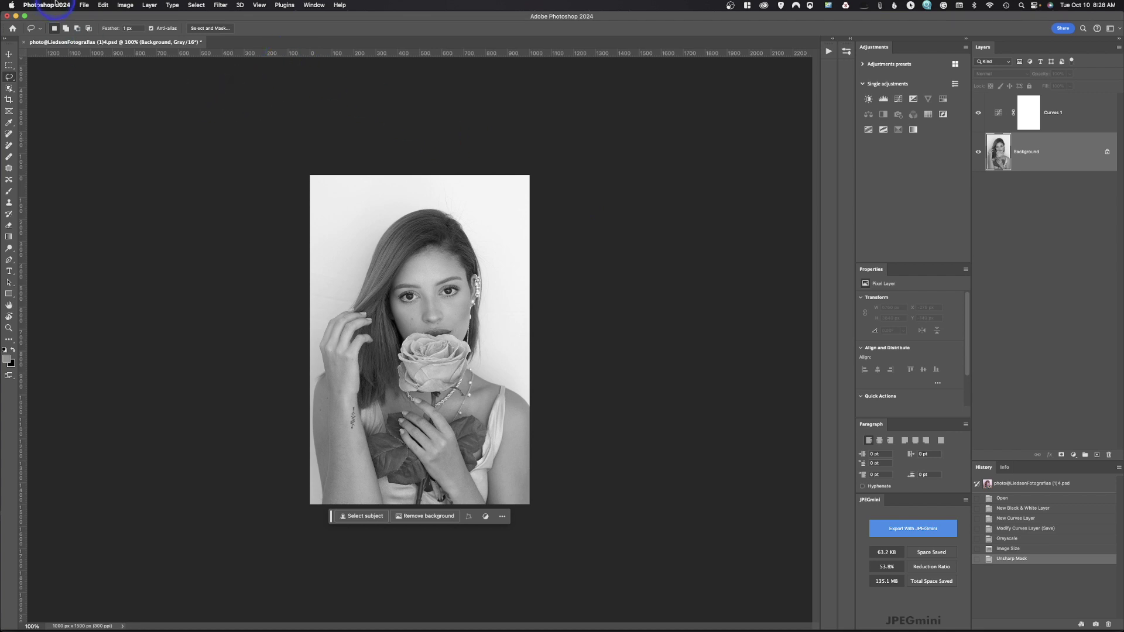
# Open Convert to Profile, browse the RGB destination profiles, then cancel to stay grayscale
pyautogui.click(122, 5)
pyautogui.click(243, 77)
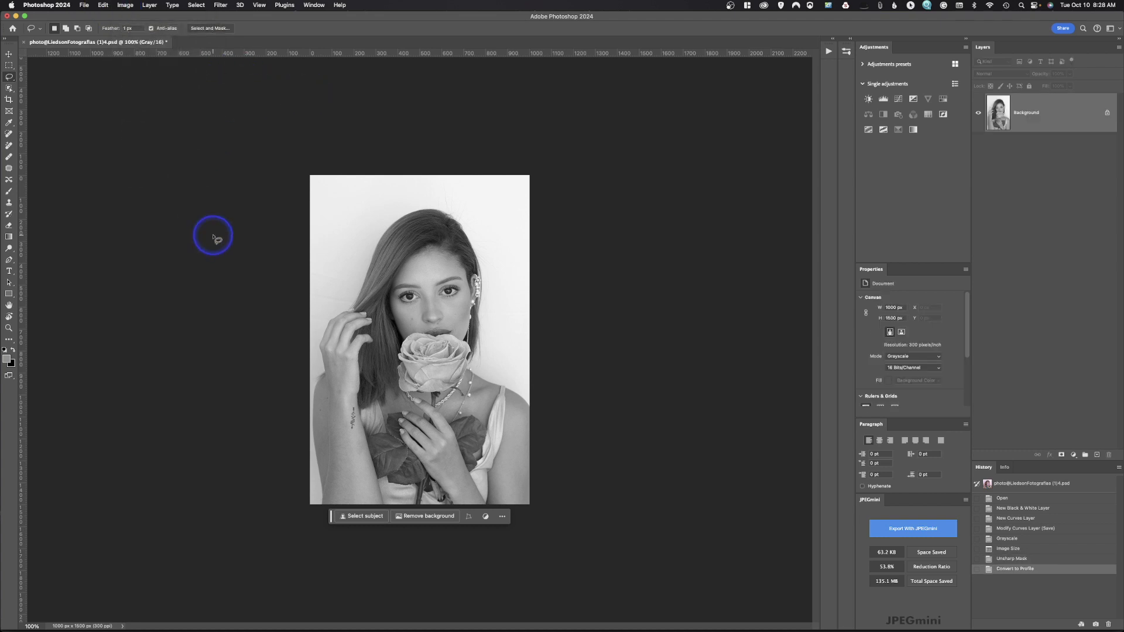
pyautogui.click(103, 6)
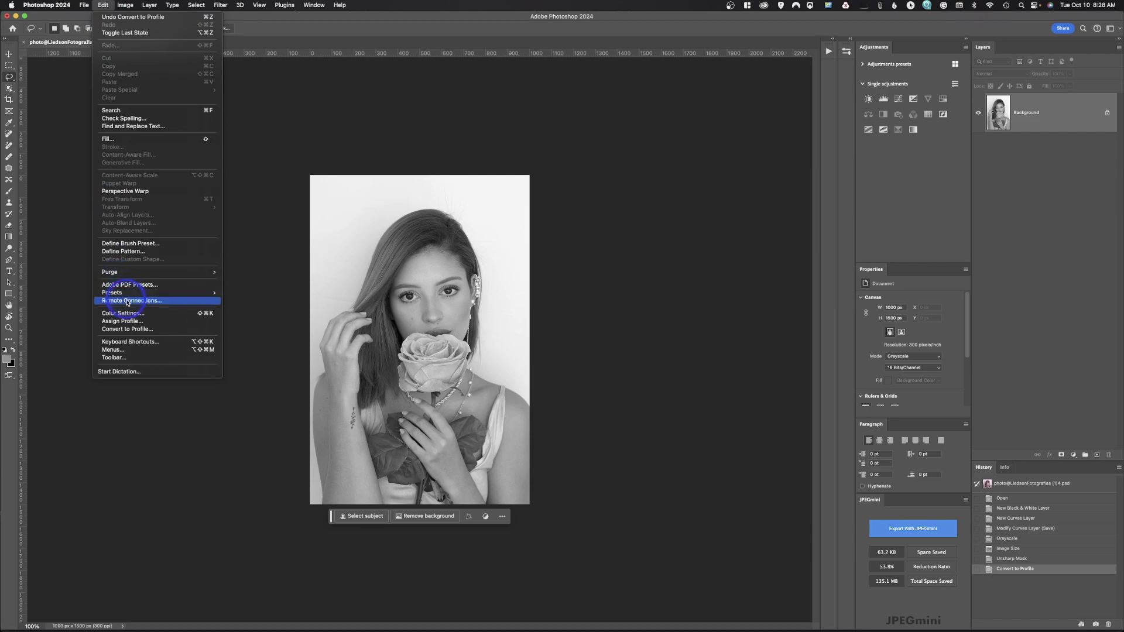
pyautogui.click(135, 329)
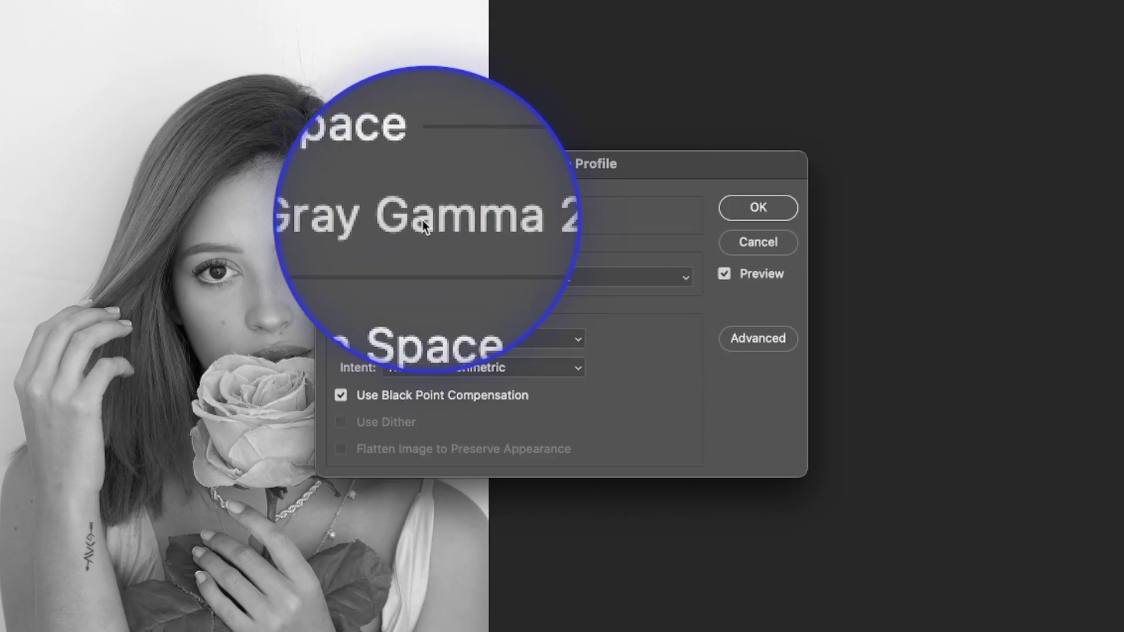
pyautogui.click(617, 279)
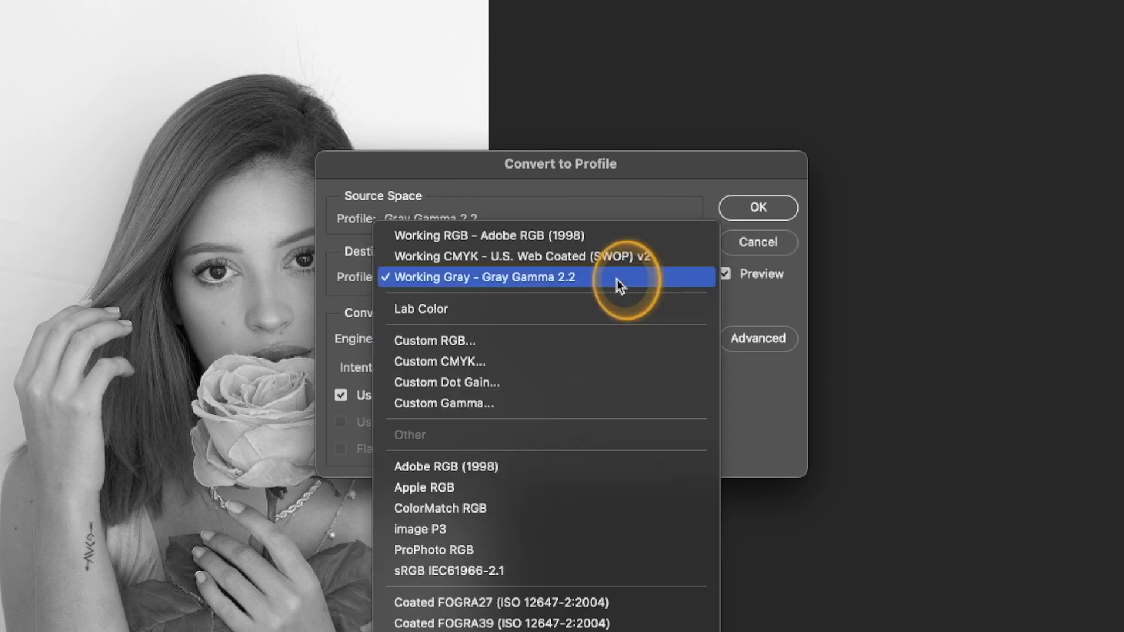
pyautogui.moveTo(618, 280); pyautogui.dragTo(607, 574)
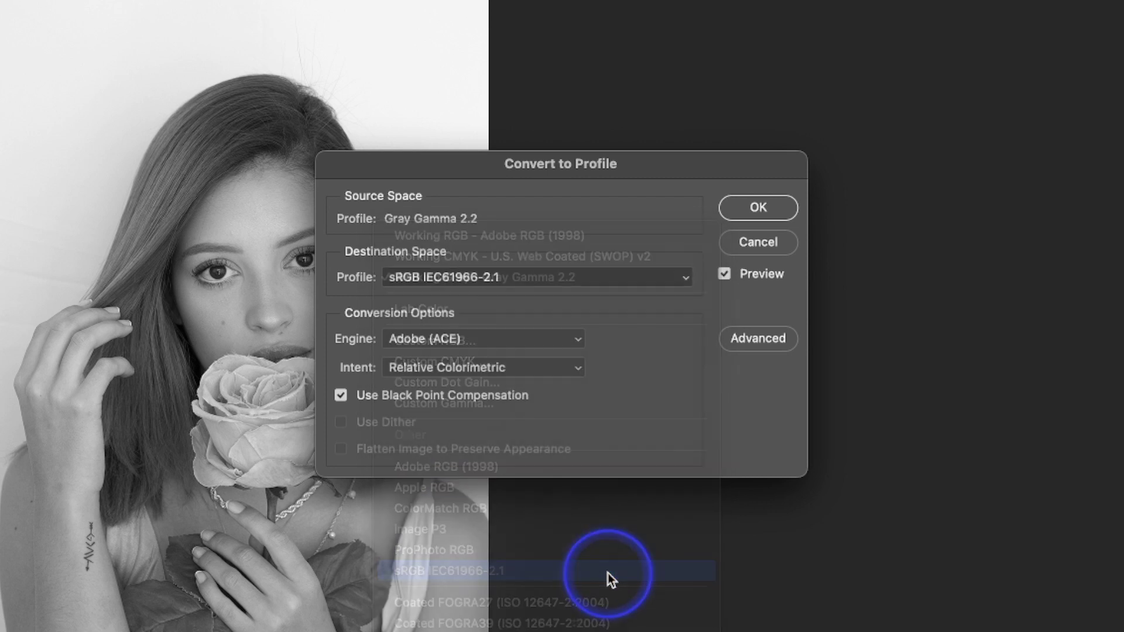
pyautogui.click(747, 243)
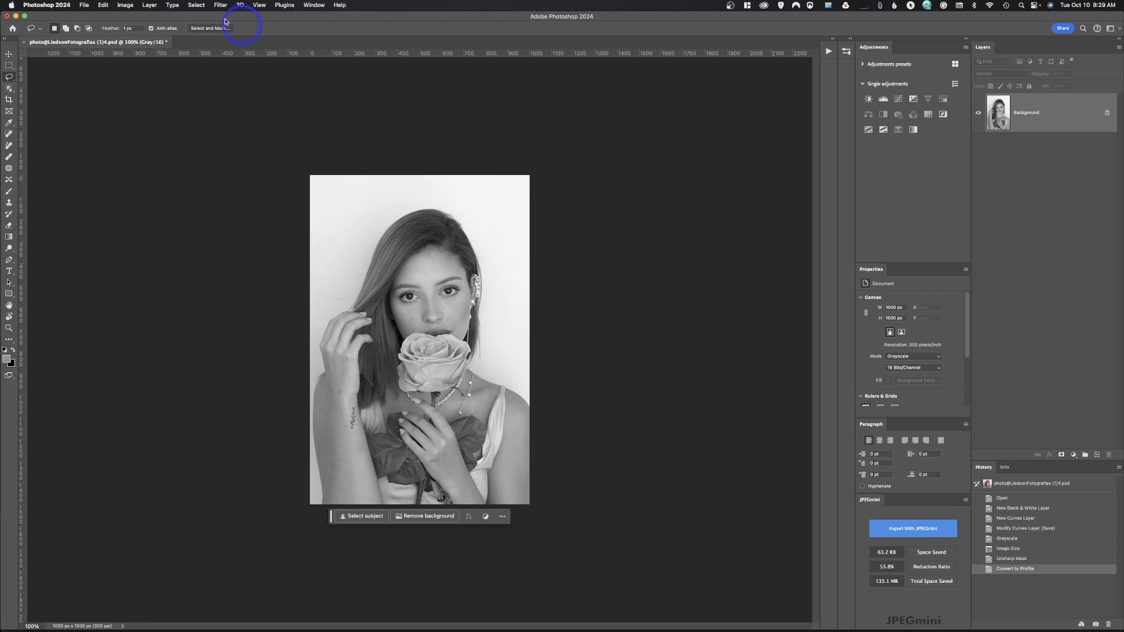
# Open the Save a Copy dialog for the flattened grayscale portrait
pyautogui.click(84, 4)
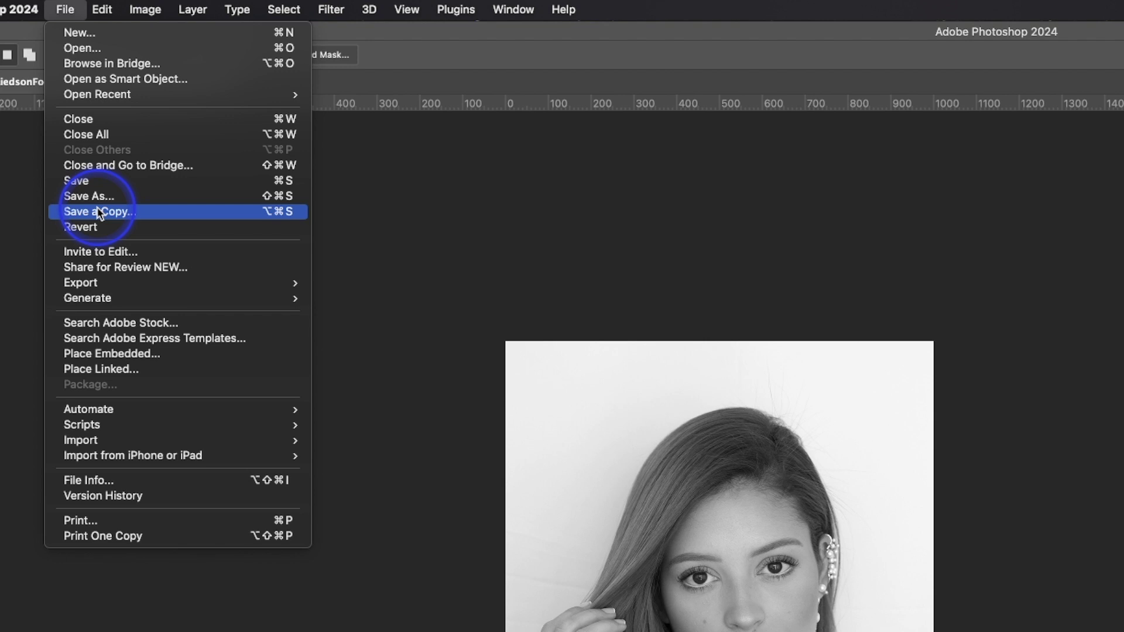
pyautogui.click(97, 211)
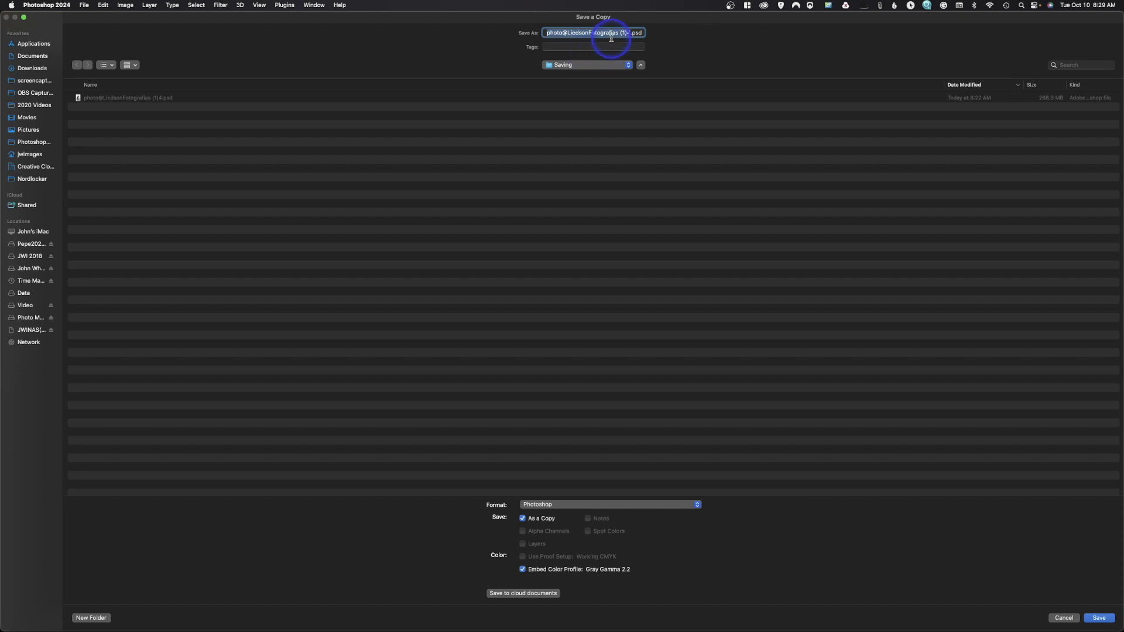
# Add 1500 to the copy's file name before the extension and set the format to JPEG
pyautogui.click(632, 33)
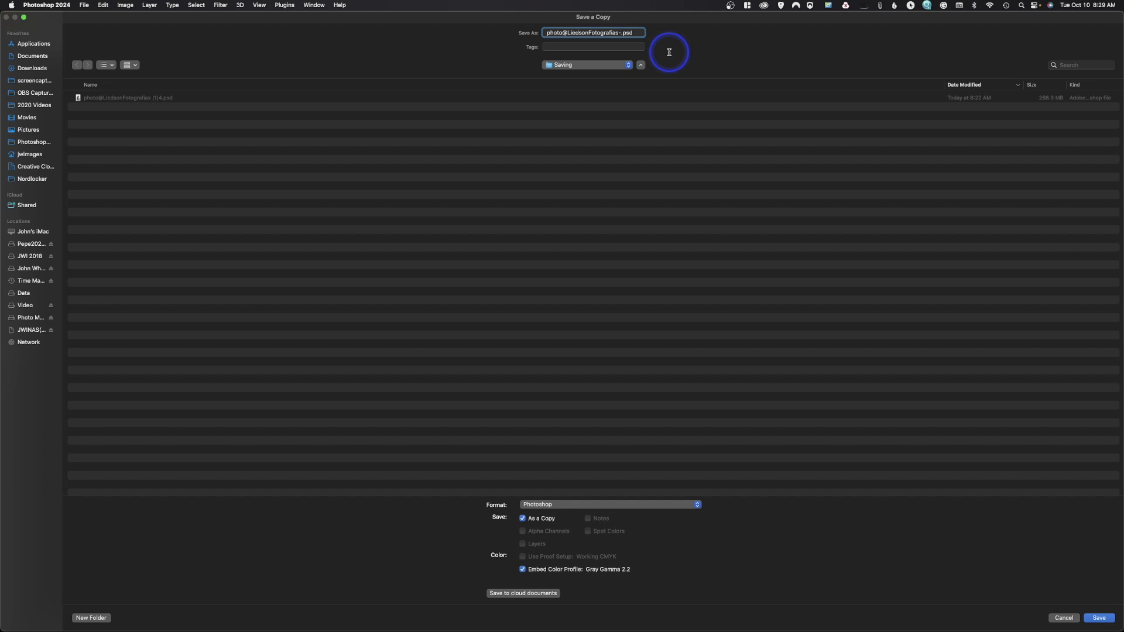
pyautogui.write('1500p')
pyautogui.click(597, 504)
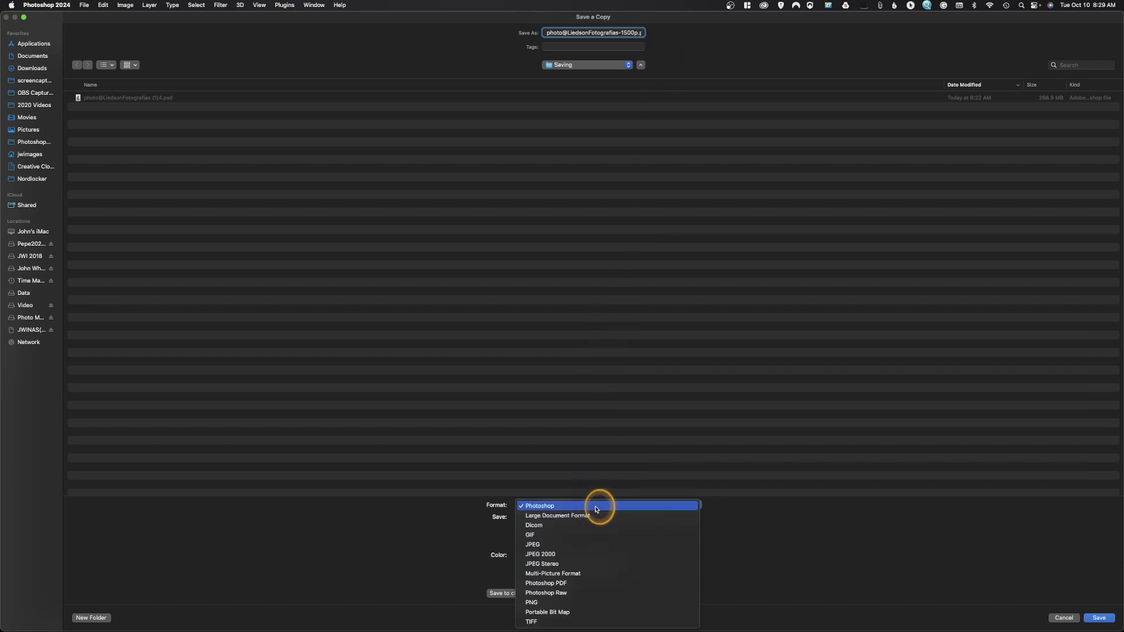
pyautogui.click(591, 545)
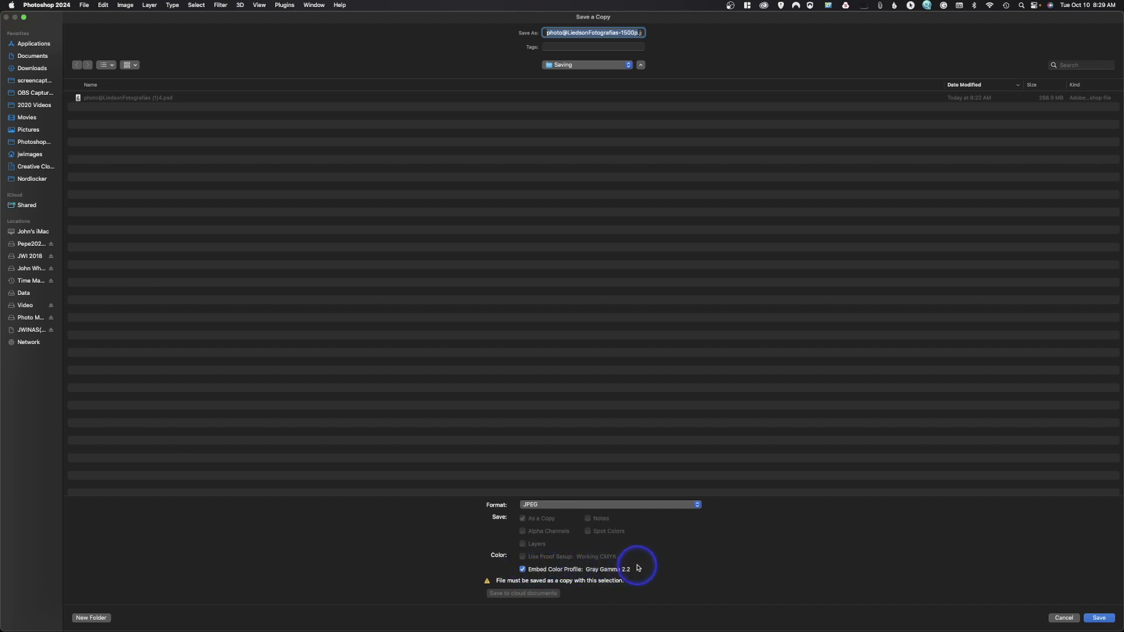
# Save the JPEG copy at maximum Quality 12
pyautogui.click(1099, 618)
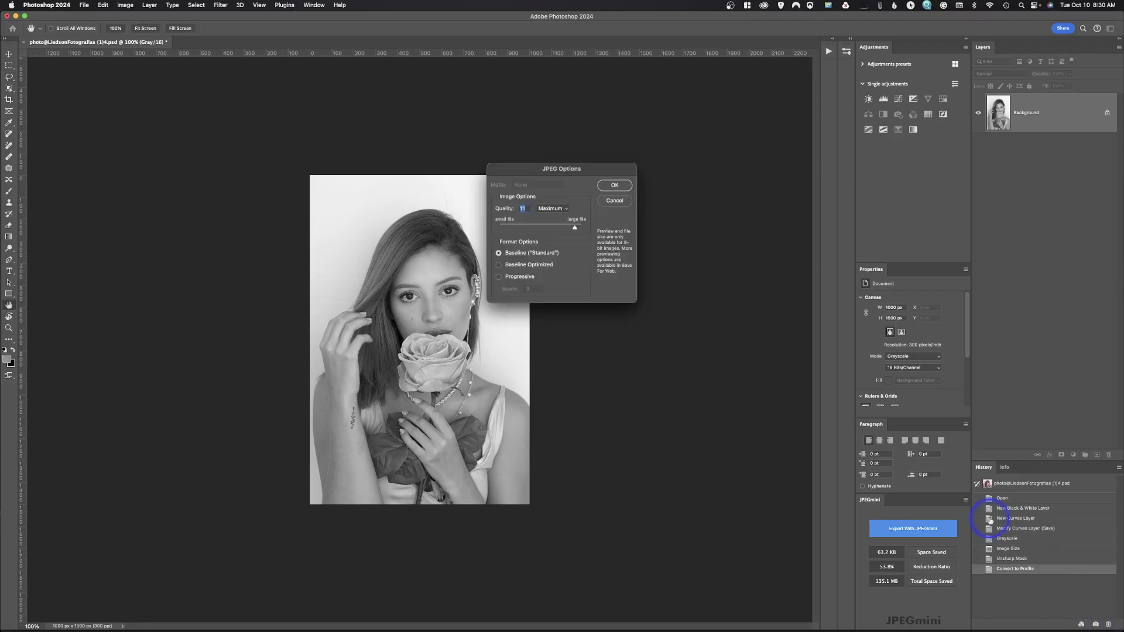
pyautogui.moveTo(575, 228); pyautogui.dragTo(583, 233)
pyautogui.click(613, 185)
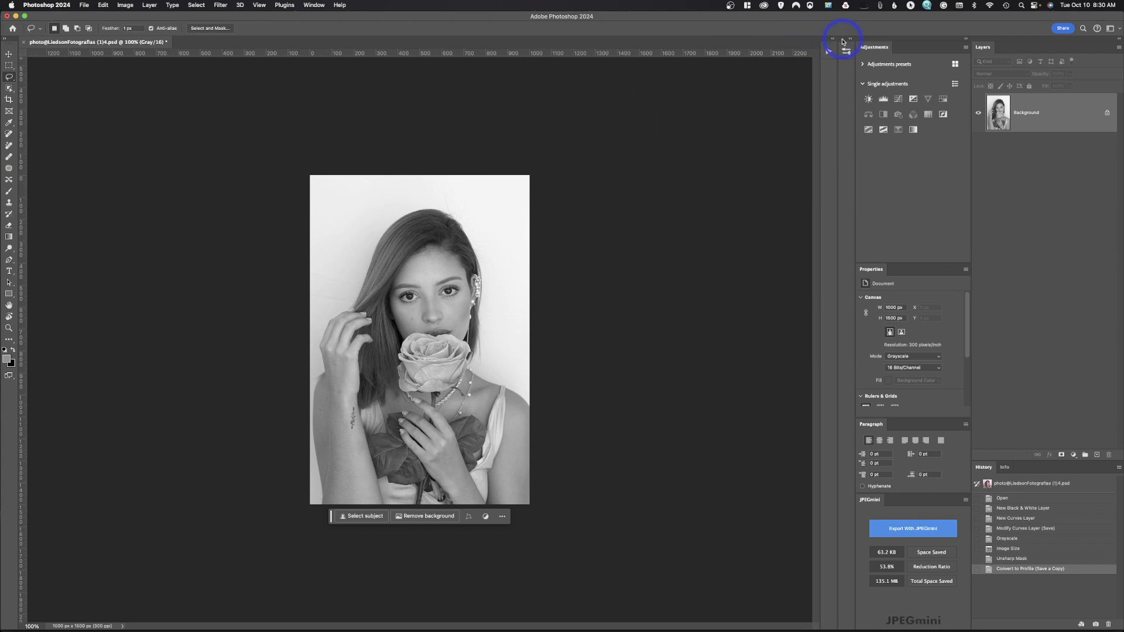
# Revert to the Modify Curves Layer (Save) history state and fit the image on screen
pyautogui.click(829, 51)
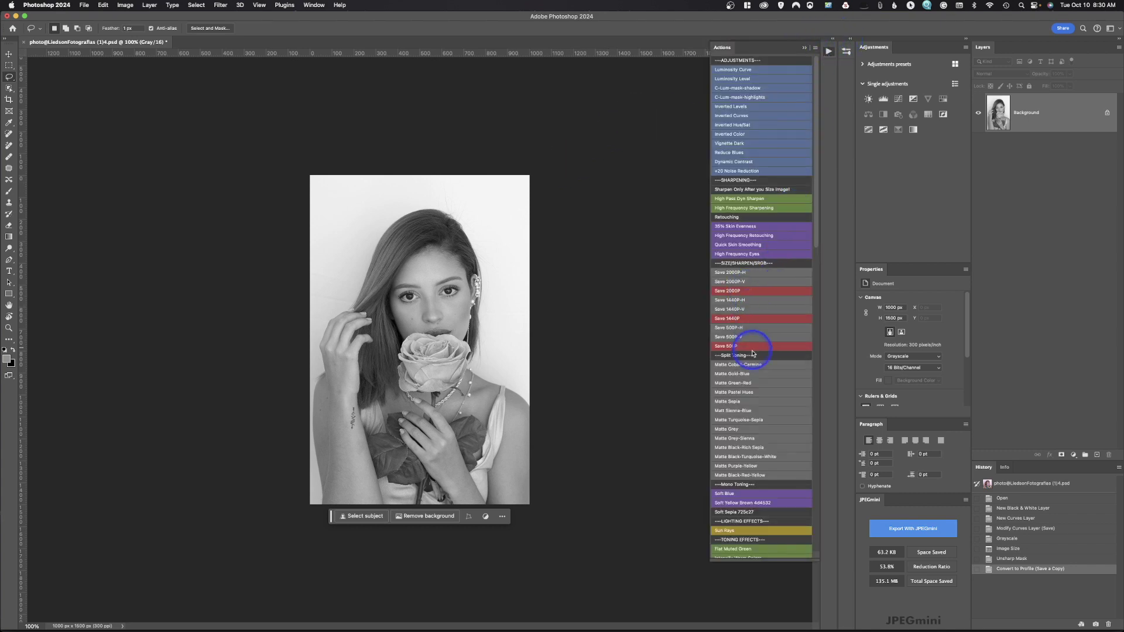
pyautogui.click(804, 48)
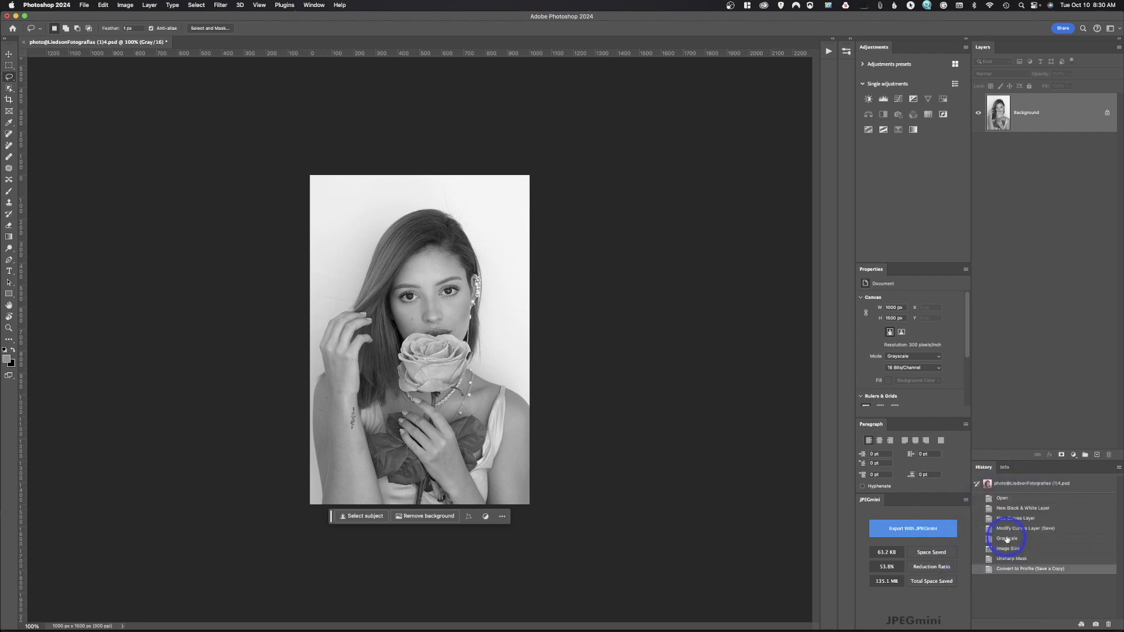
pyautogui.click(1006, 530)
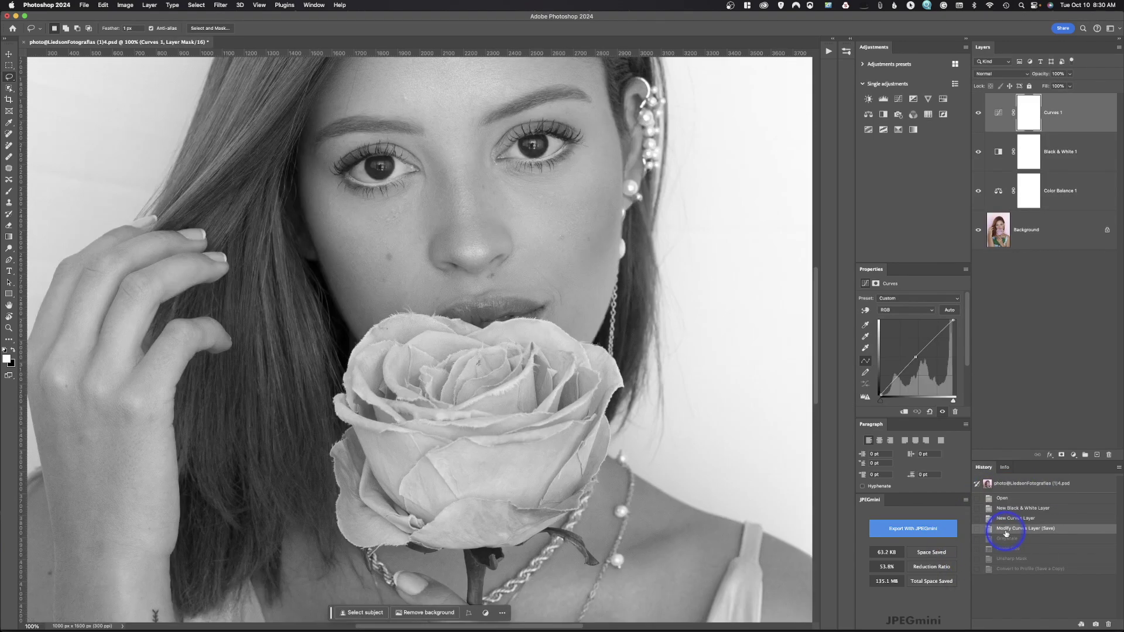
pyautogui.press('super+0')
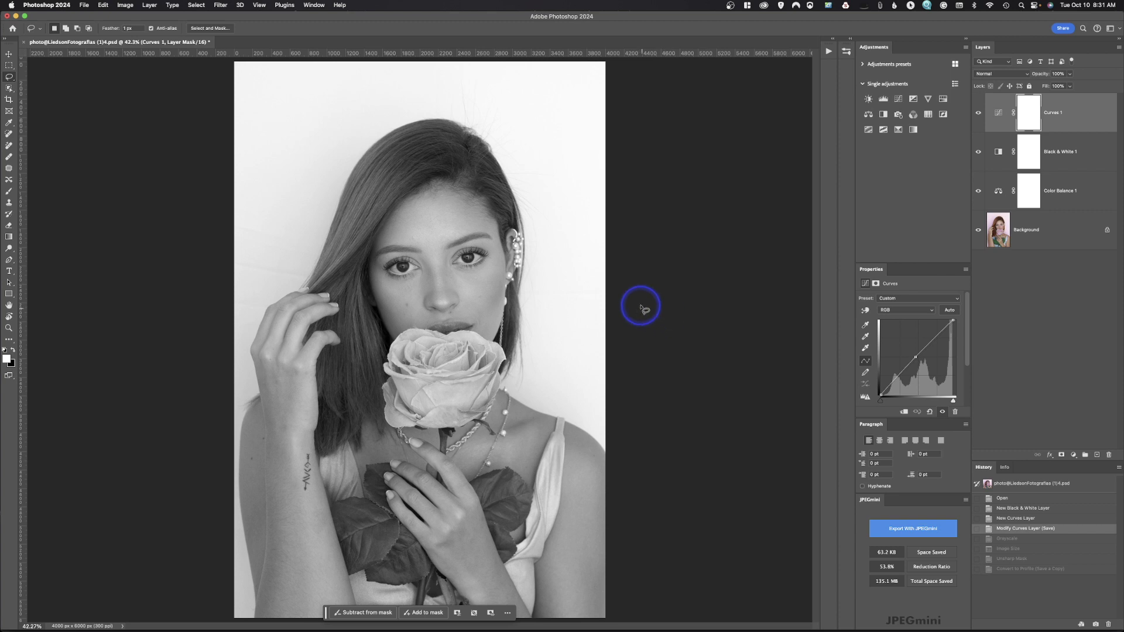
pyautogui.click(125, 5)
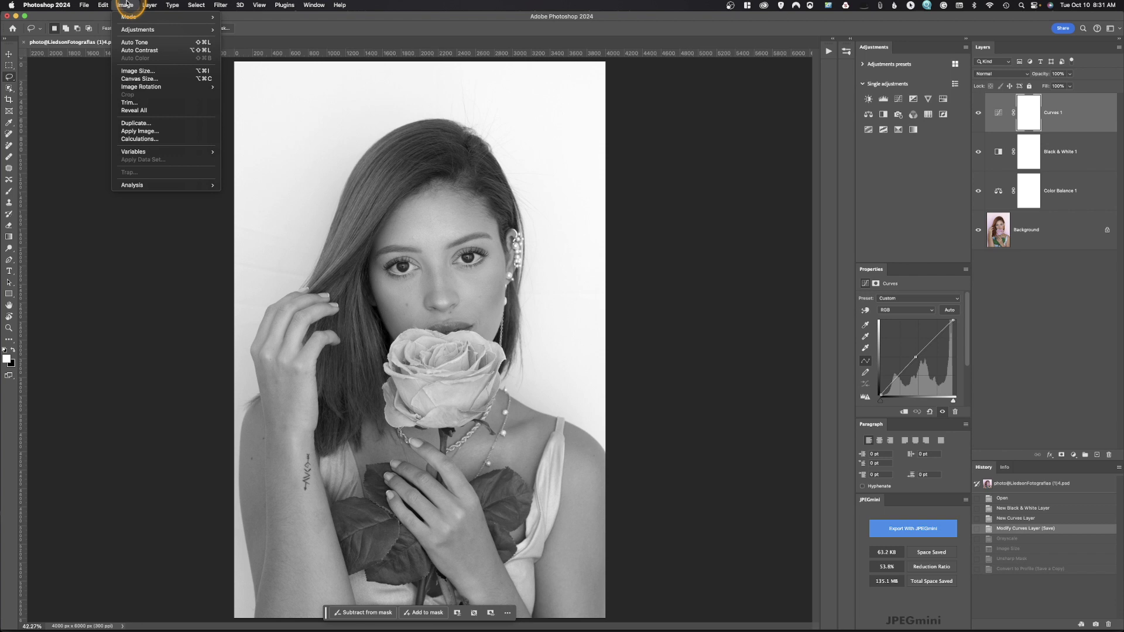
# Resize the image to 1333 × 2000 px by setting Height to 2000 pixels, then zoom in
pyautogui.click(140, 73)
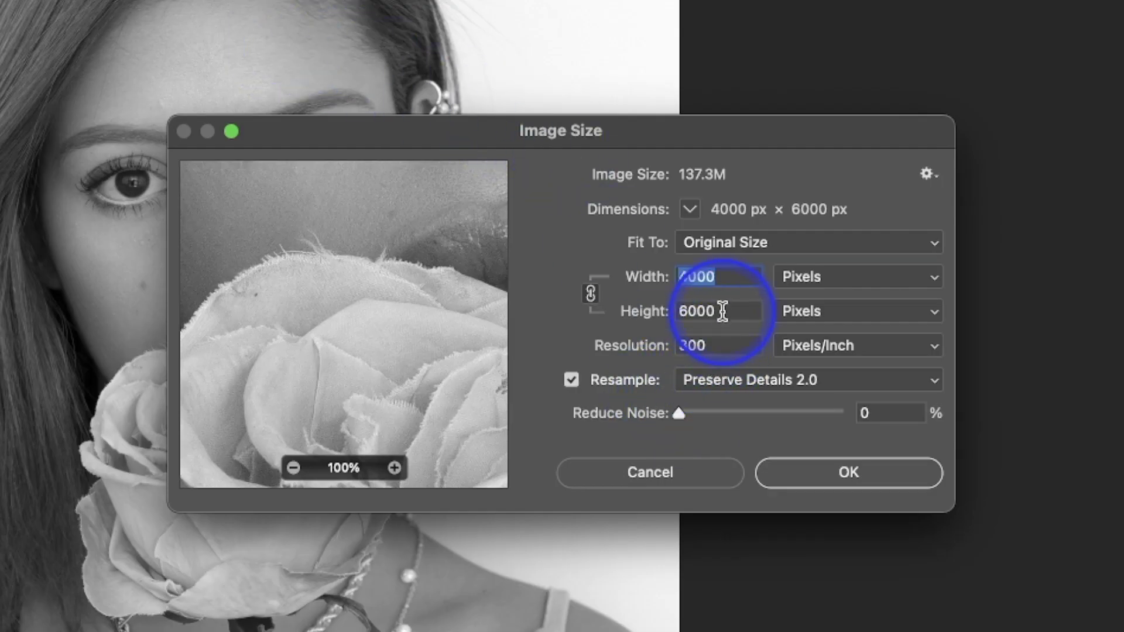
pyautogui.click(723, 311)
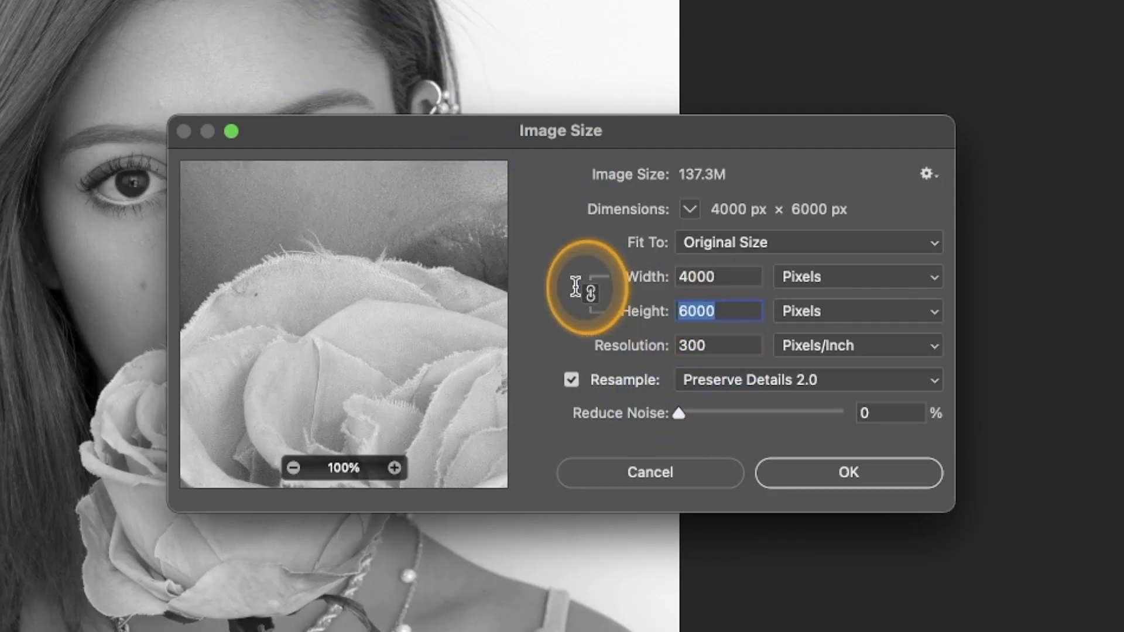
pyautogui.write('2000')
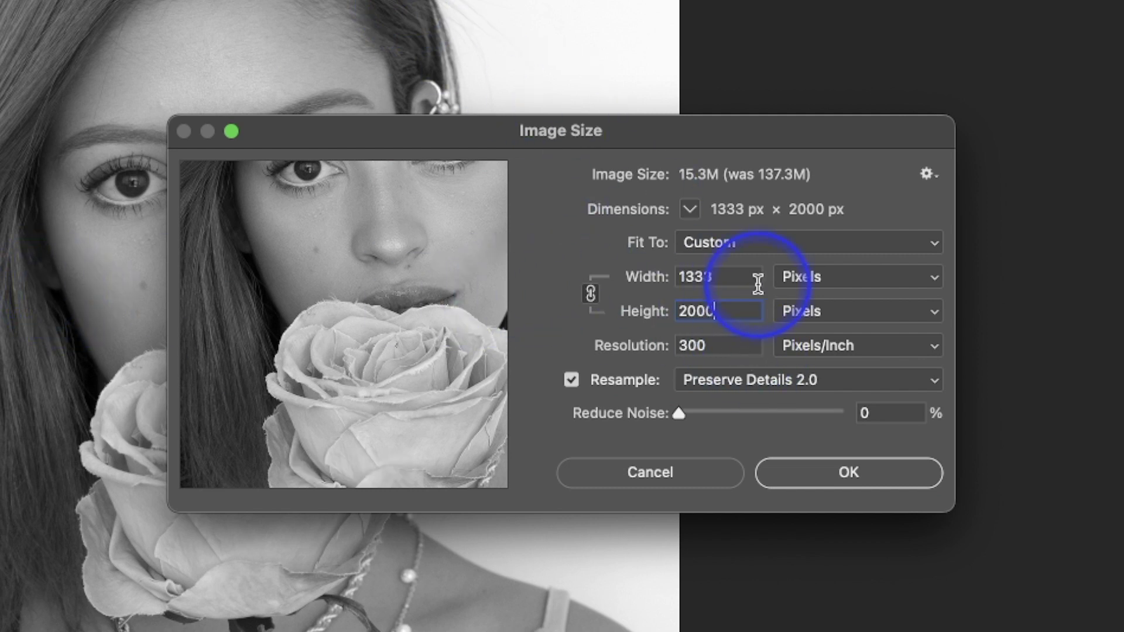
pyautogui.click(856, 479)
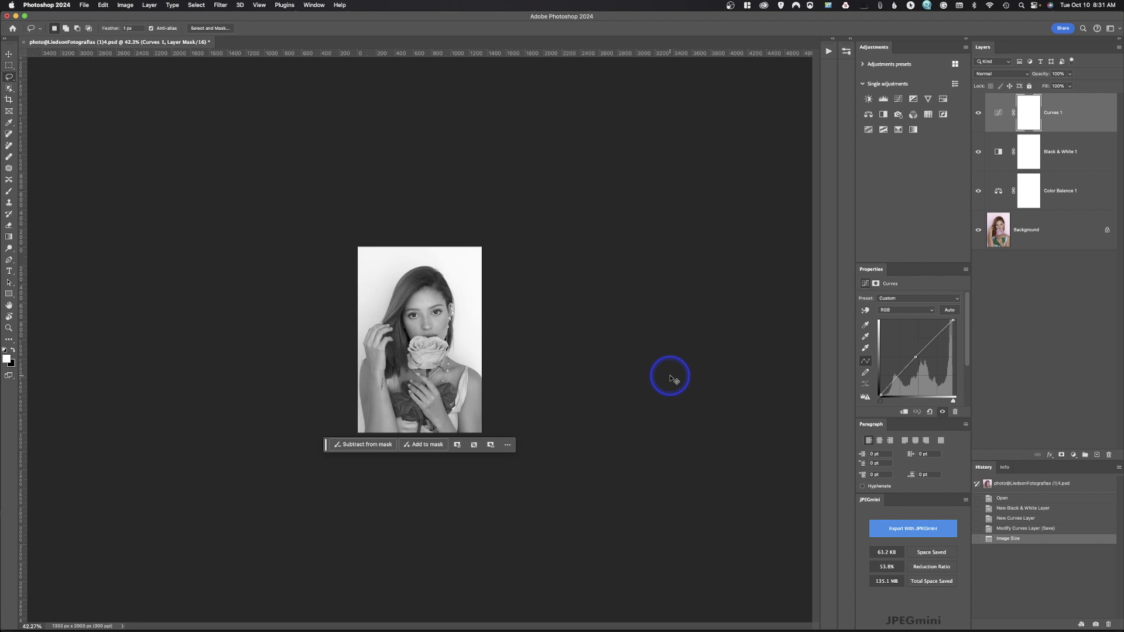
pyautogui.press('super+equal')
pyautogui.press('super+equal')
pyautogui.press('super+equal')
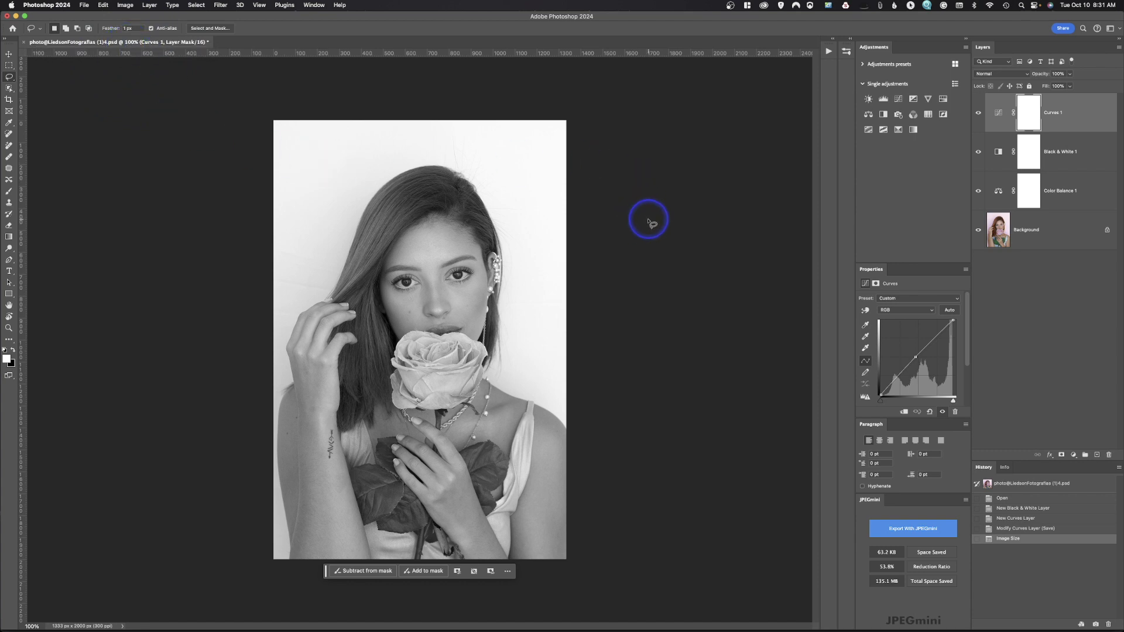
# Sharpen the Background layer with Unsharp Mask: Amount 25%, Radius 1.0 px, Threshold 3
pyautogui.click(1002, 235)
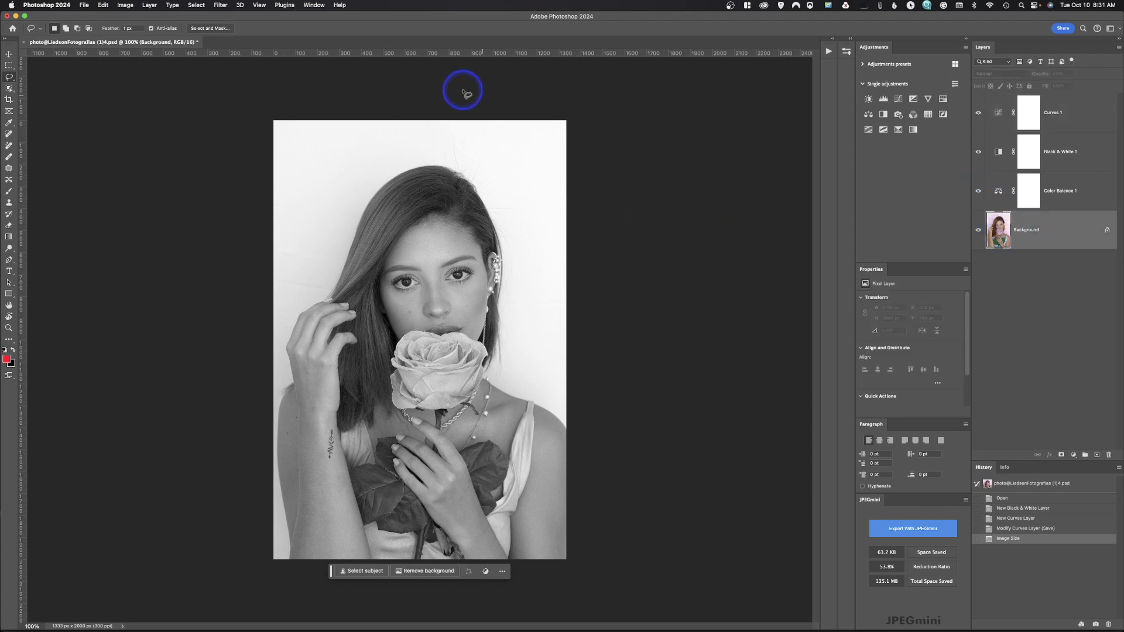
pyautogui.click(220, 5)
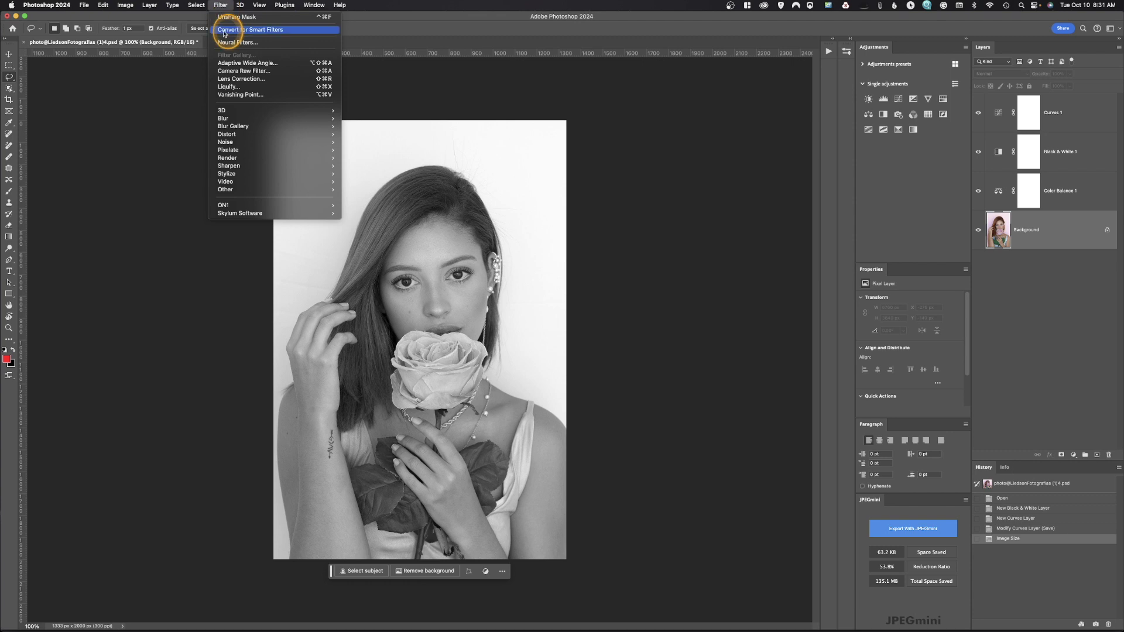
pyautogui.moveTo(252, 166)
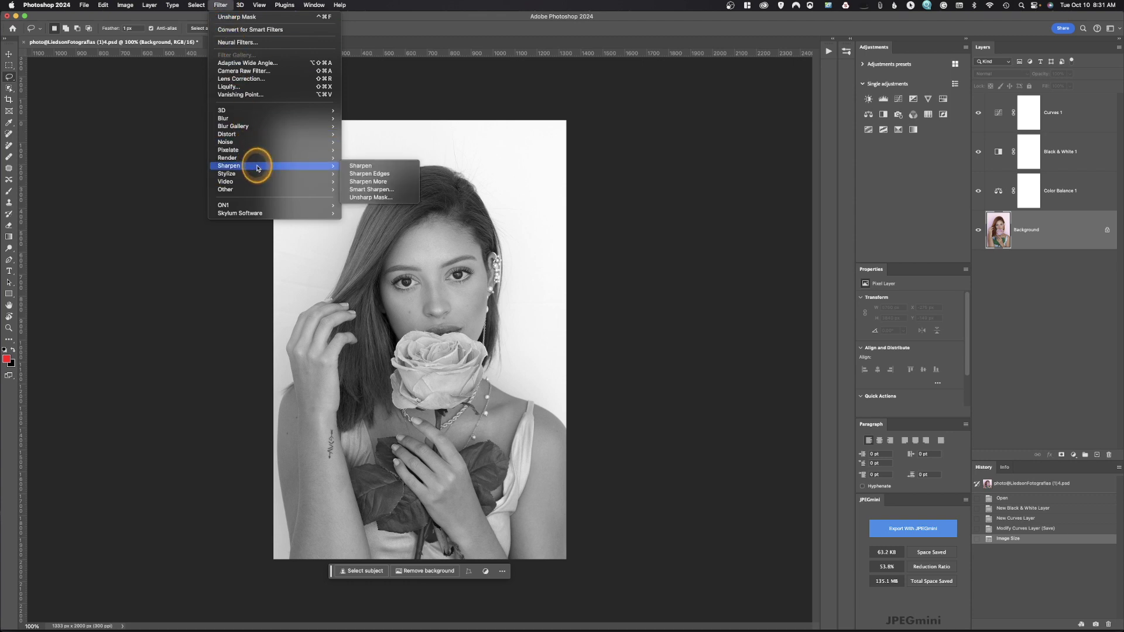
pyautogui.click(373, 198)
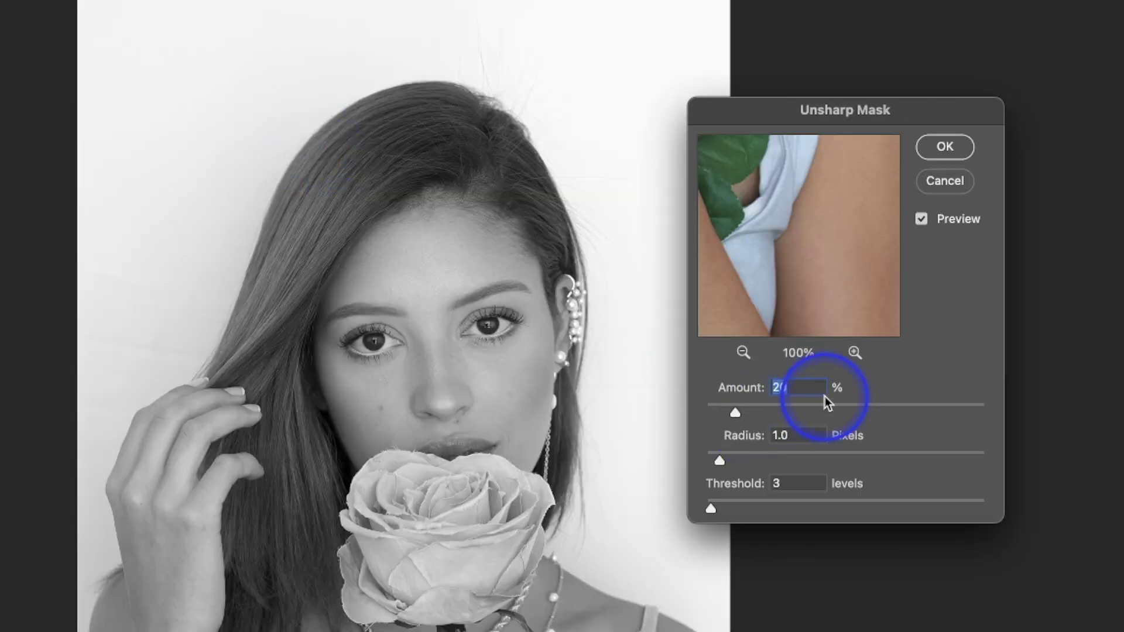
pyautogui.write('25')
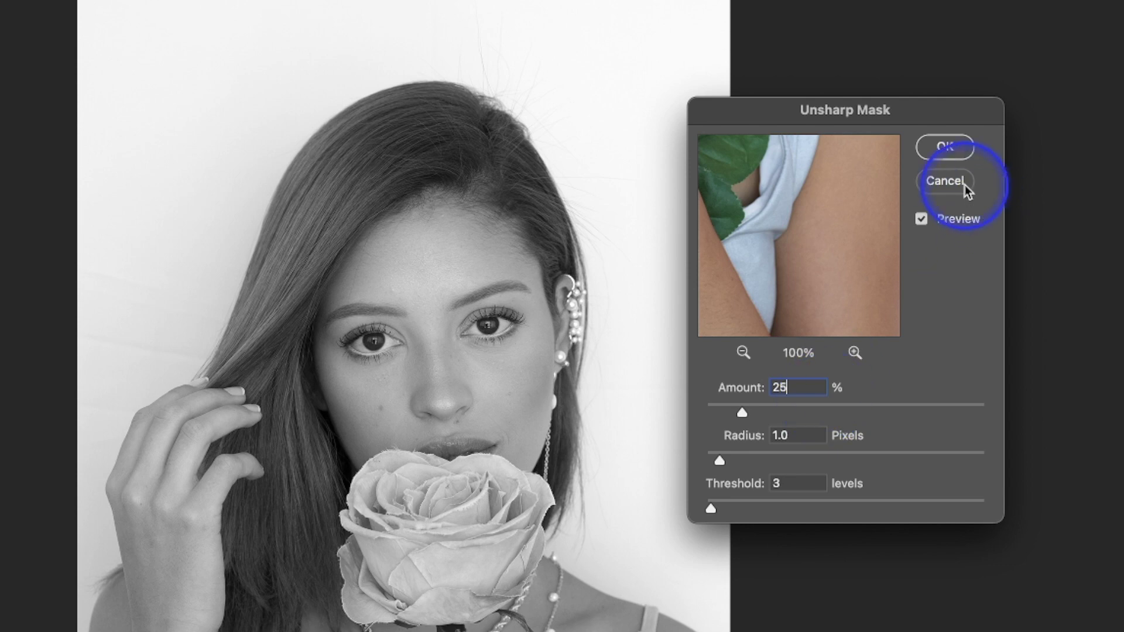
pyautogui.click(958, 150)
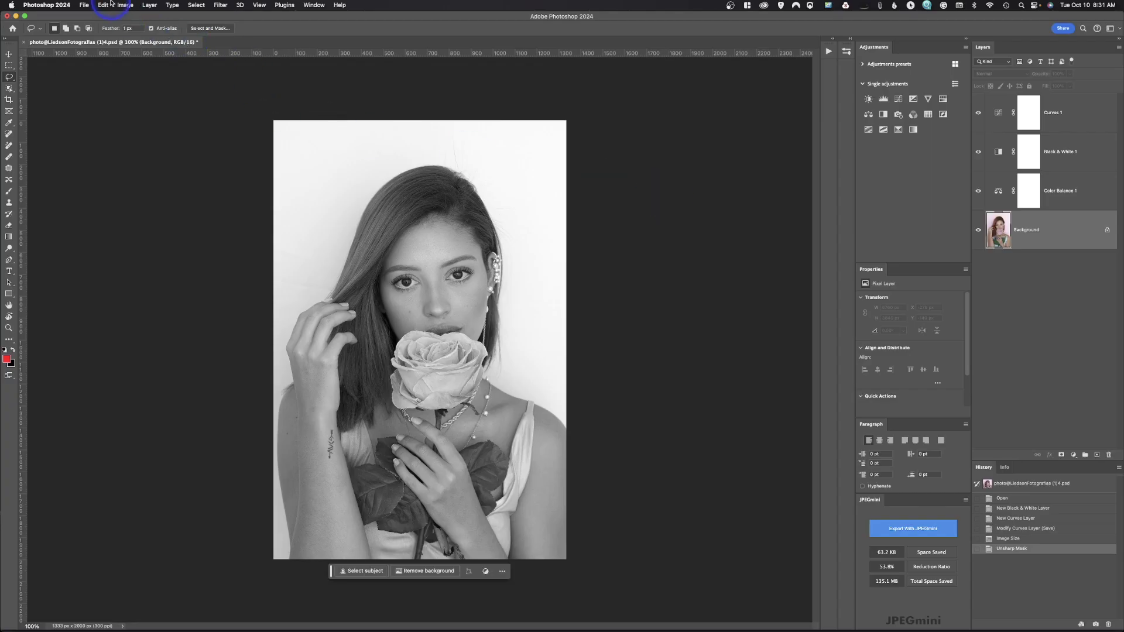
pyautogui.click(103, 5)
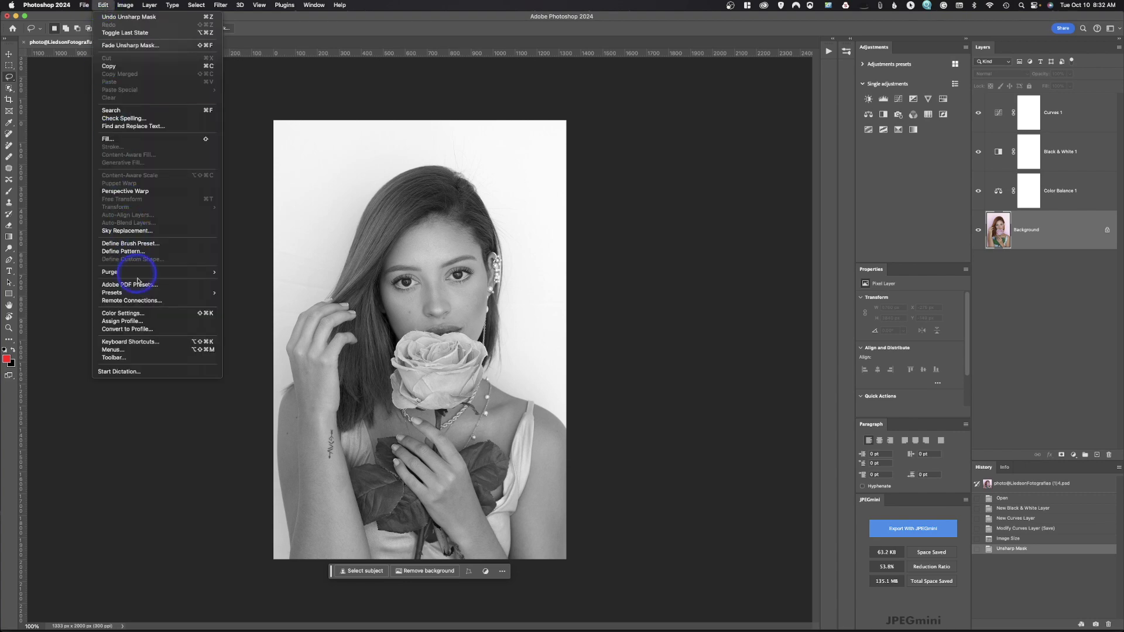
# Convert the image to sRGB IEC61966-2.1 with Flatten Image checked
pyautogui.click(134, 329)
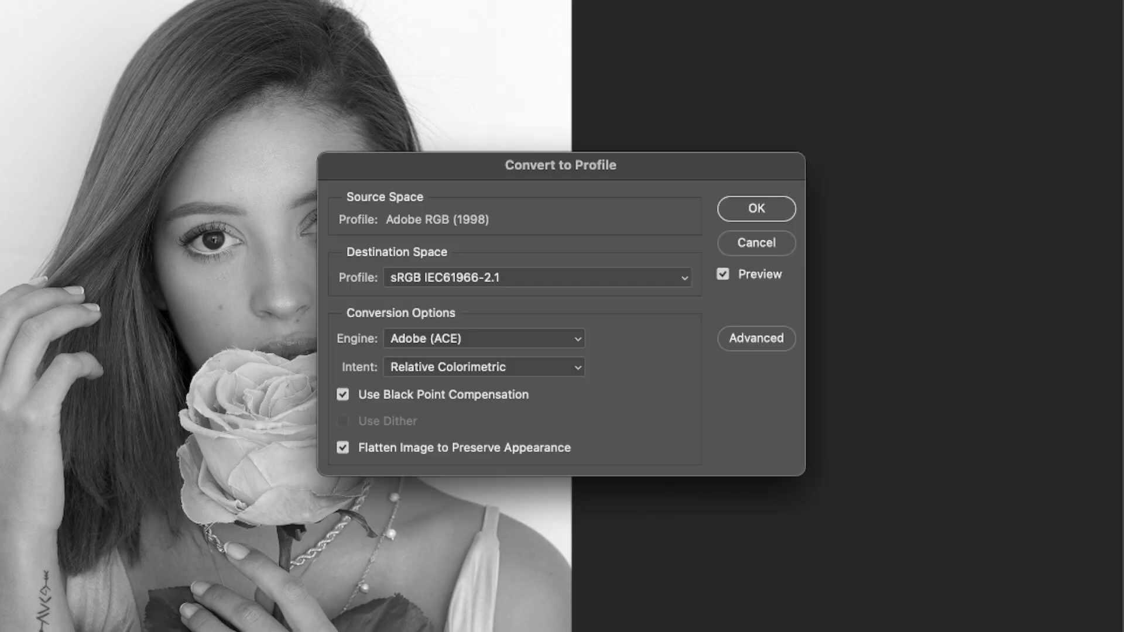
pyautogui.click(396, 281)
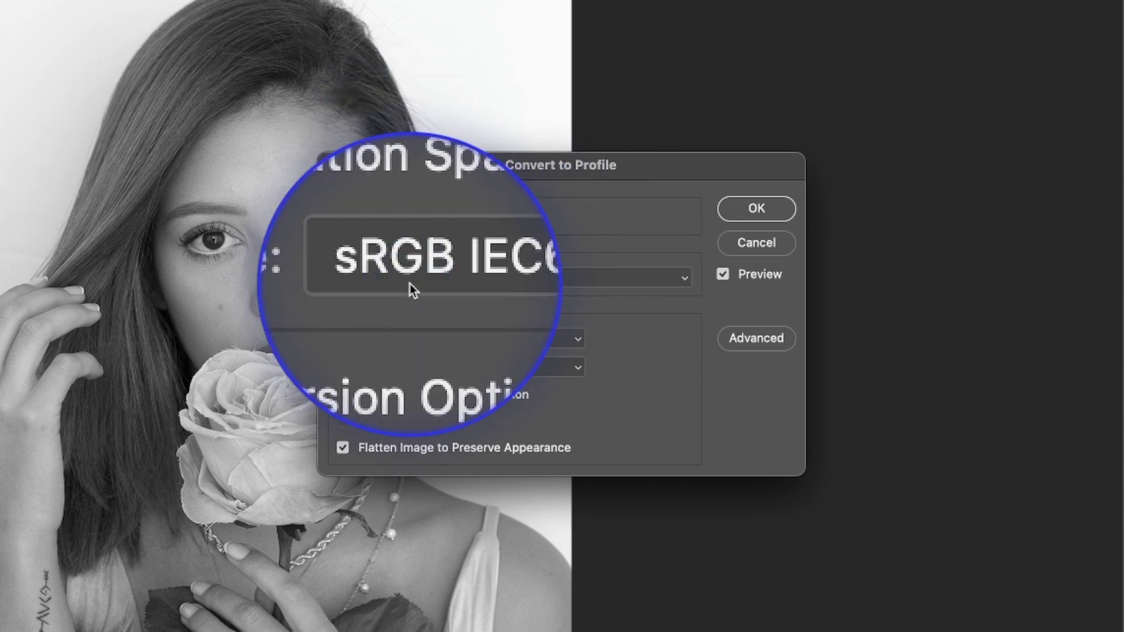
pyautogui.click(767, 214)
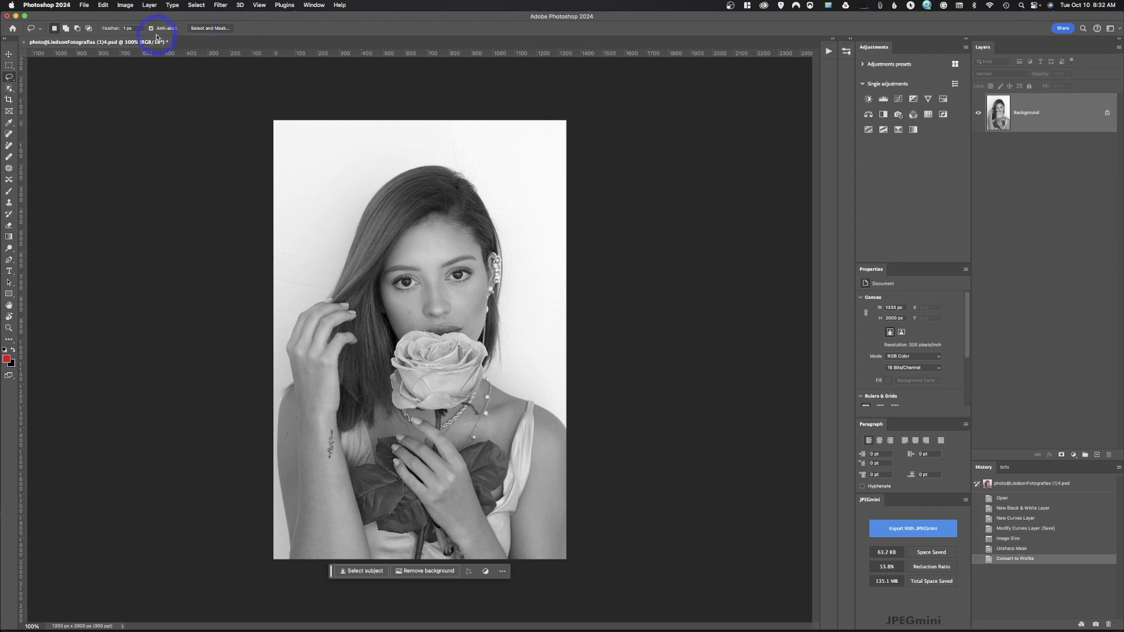
pyautogui.click(83, 4)
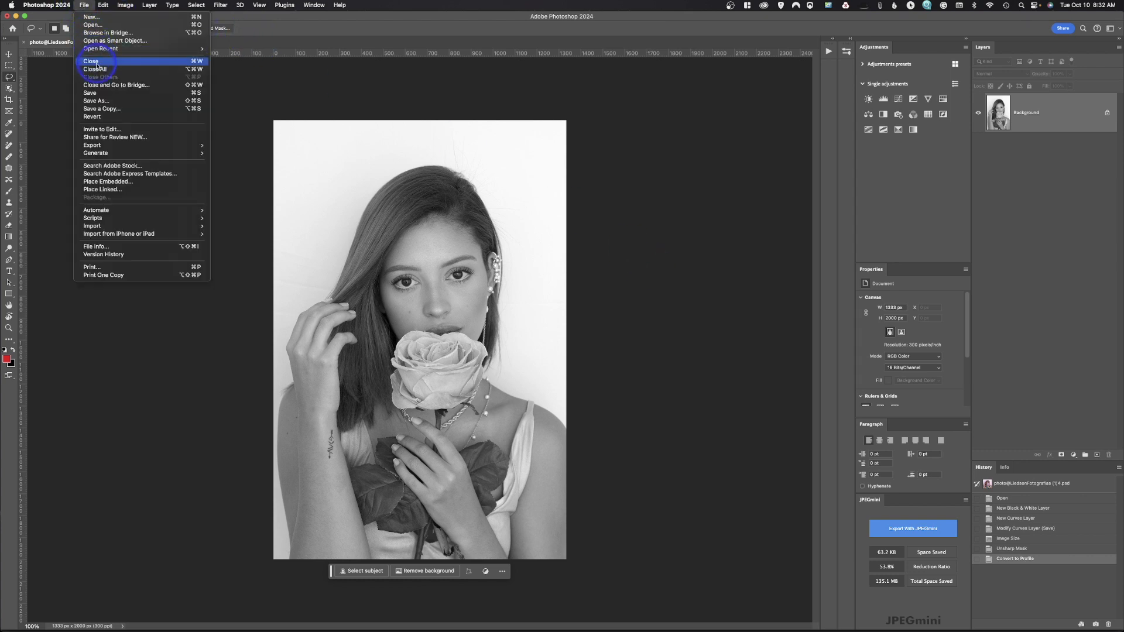
# Save a JPEG copy with an edited 2000p file name at Quality 12 Maximum
pyautogui.click(98, 102)
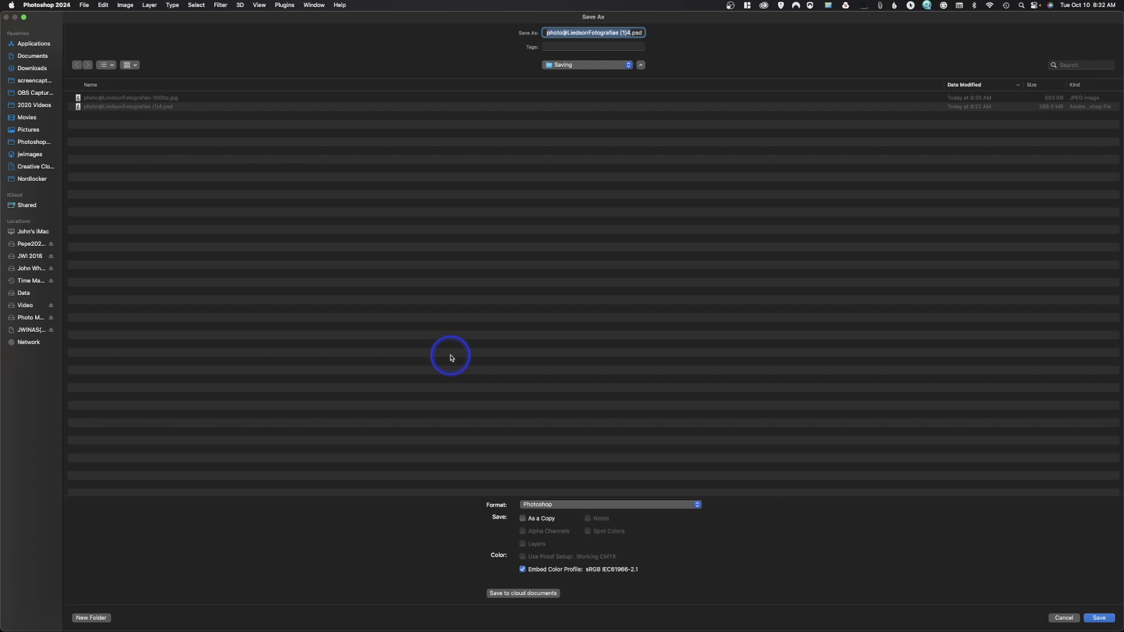
pyautogui.click(629, 32)
pyautogui.press('BackSpace')
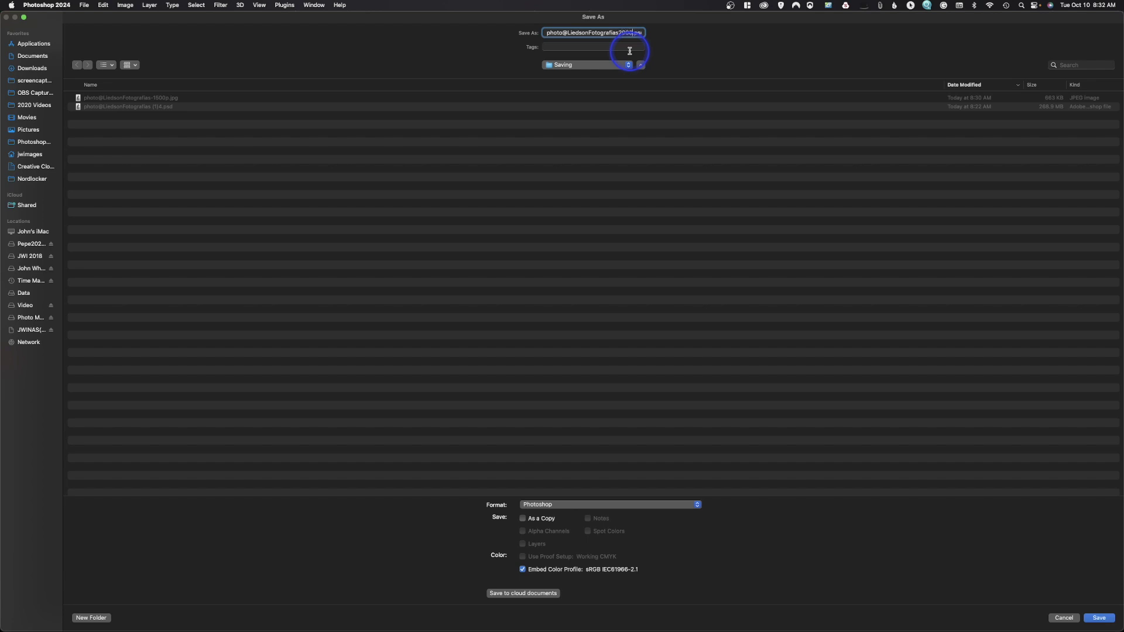
pyautogui.click(641, 505)
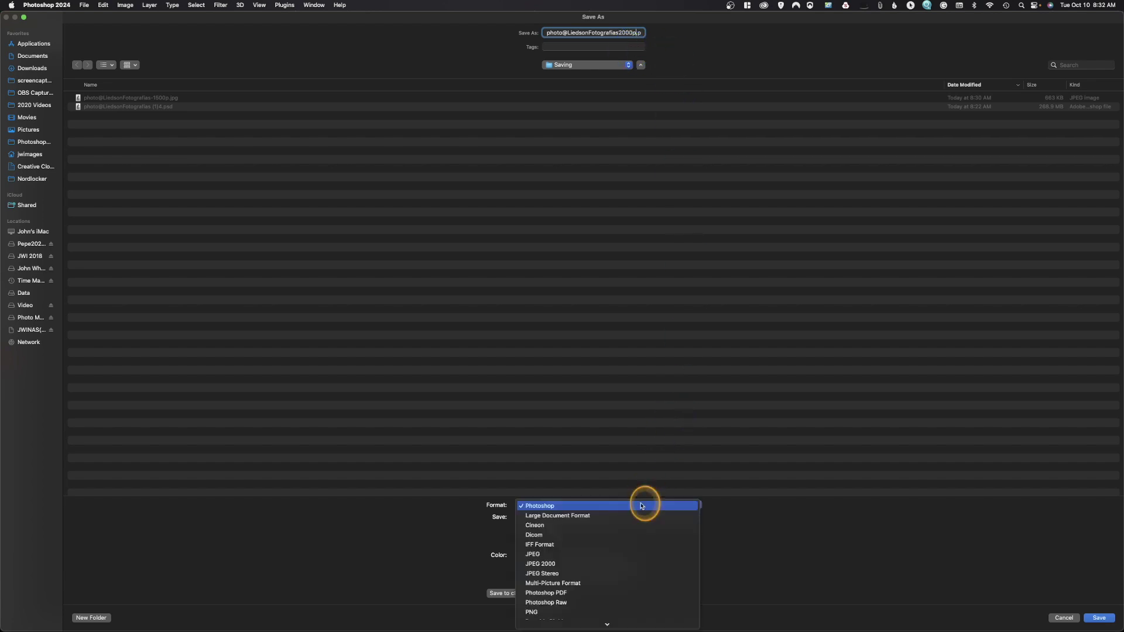
pyautogui.click(640, 553)
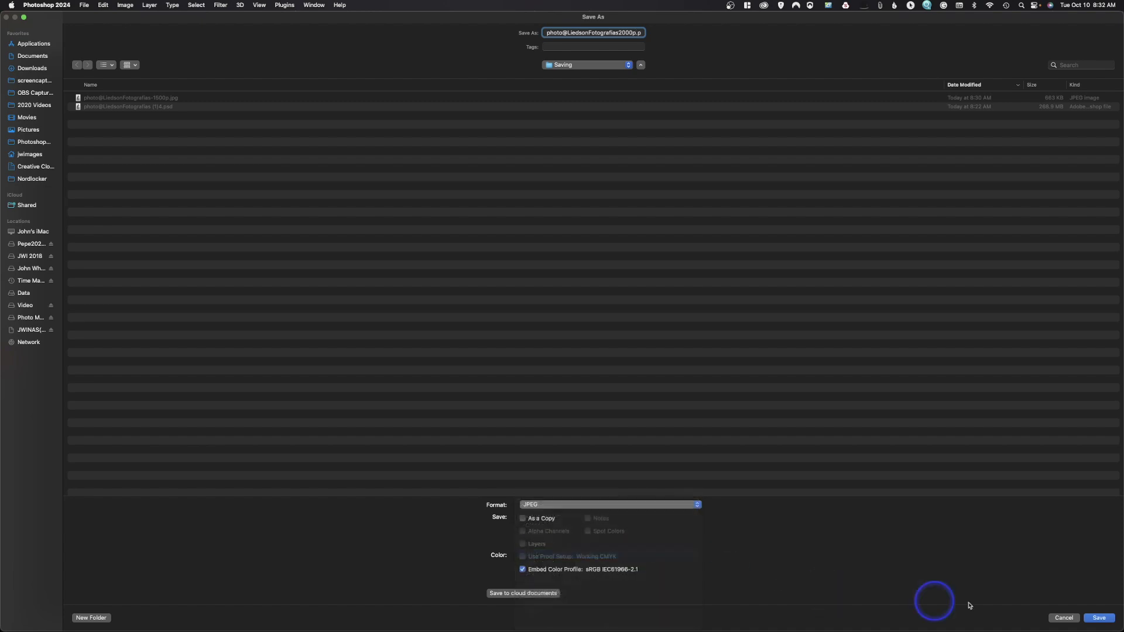
pyautogui.click(1105, 618)
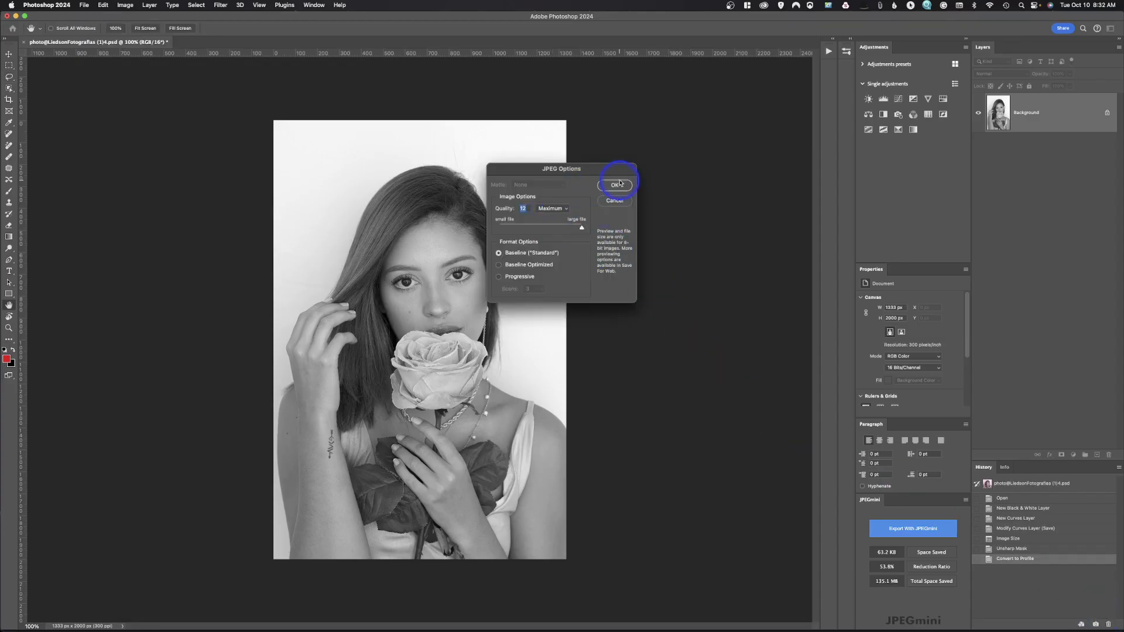
pyautogui.click(615, 185)
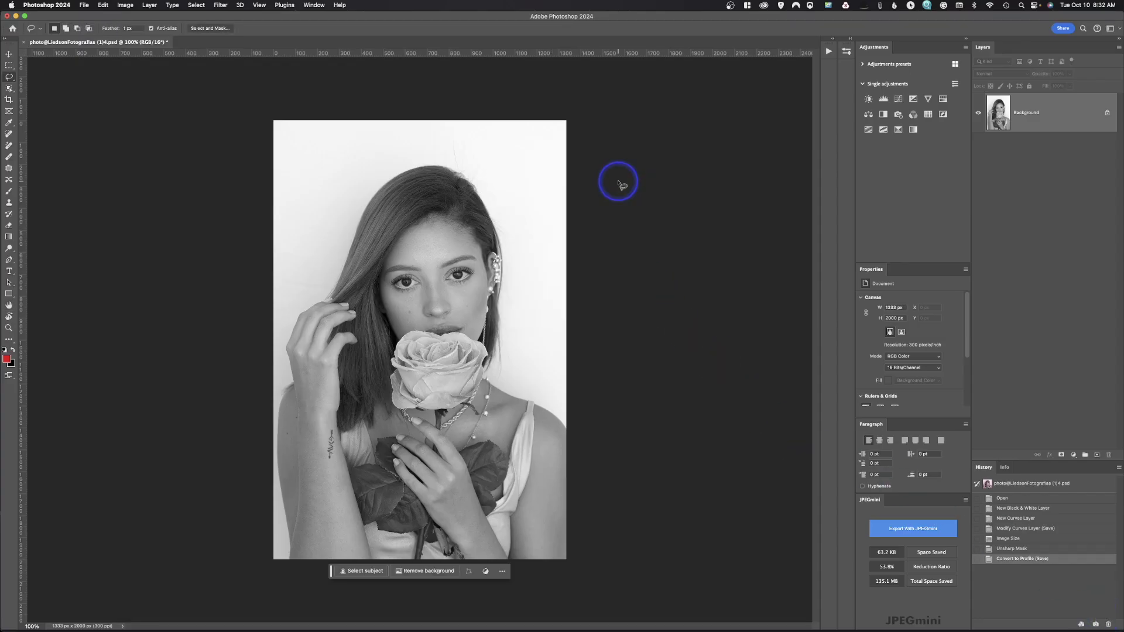
# Revert to the Modify Curves Layer state, fit the view, and run the Save 2000P action
pyautogui.click(1030, 529)
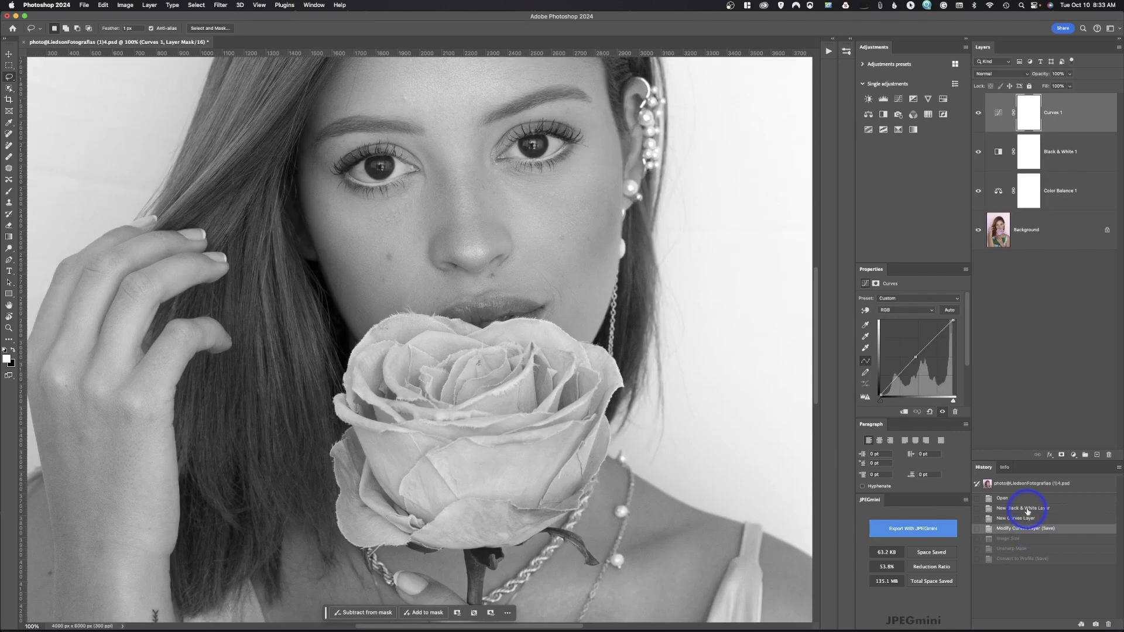
pyautogui.press('super+0')
pyautogui.click(829, 51)
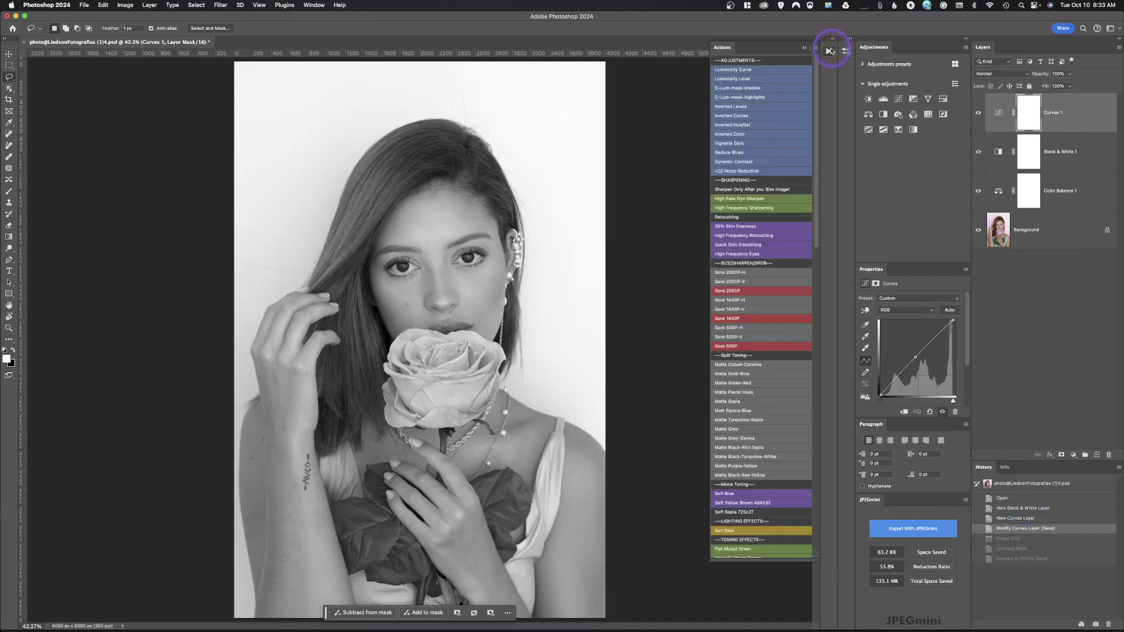
pyautogui.click(730, 293)
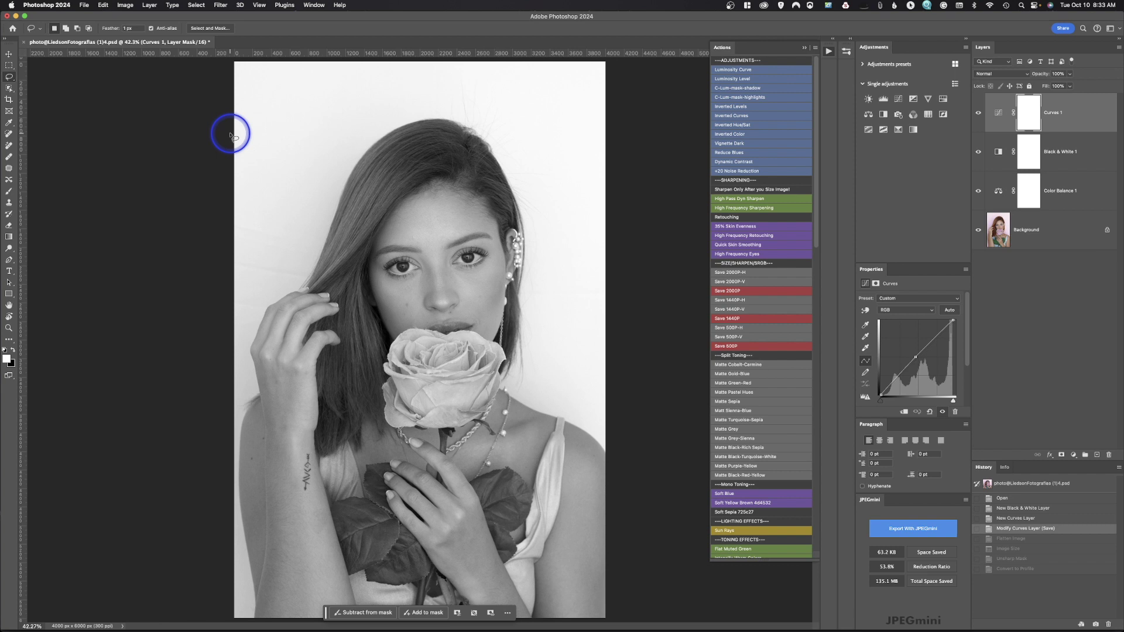
# In Image Size, switch units to Inches and enter a Height of 7
pyautogui.click(125, 4)
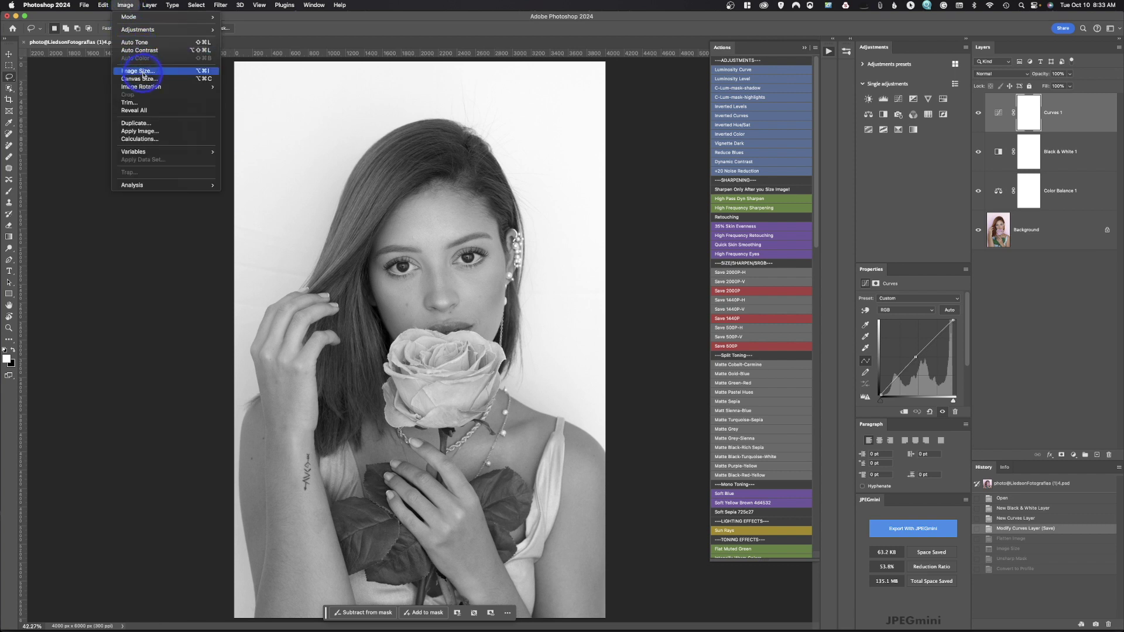
pyautogui.click(141, 70)
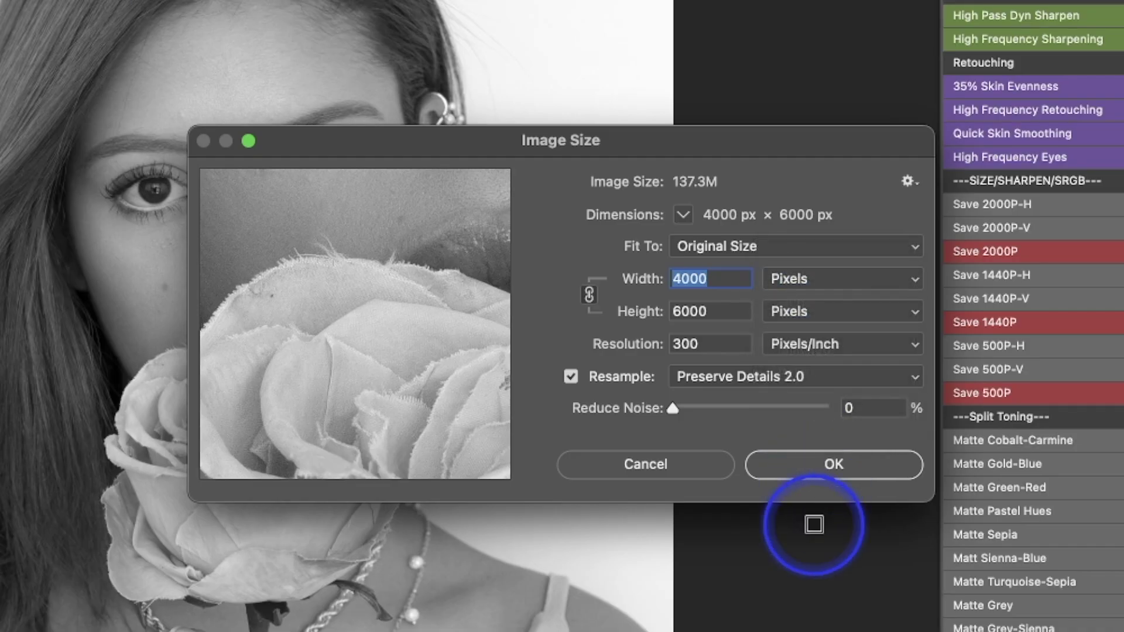
pyautogui.click(811, 288)
pyautogui.click(814, 301)
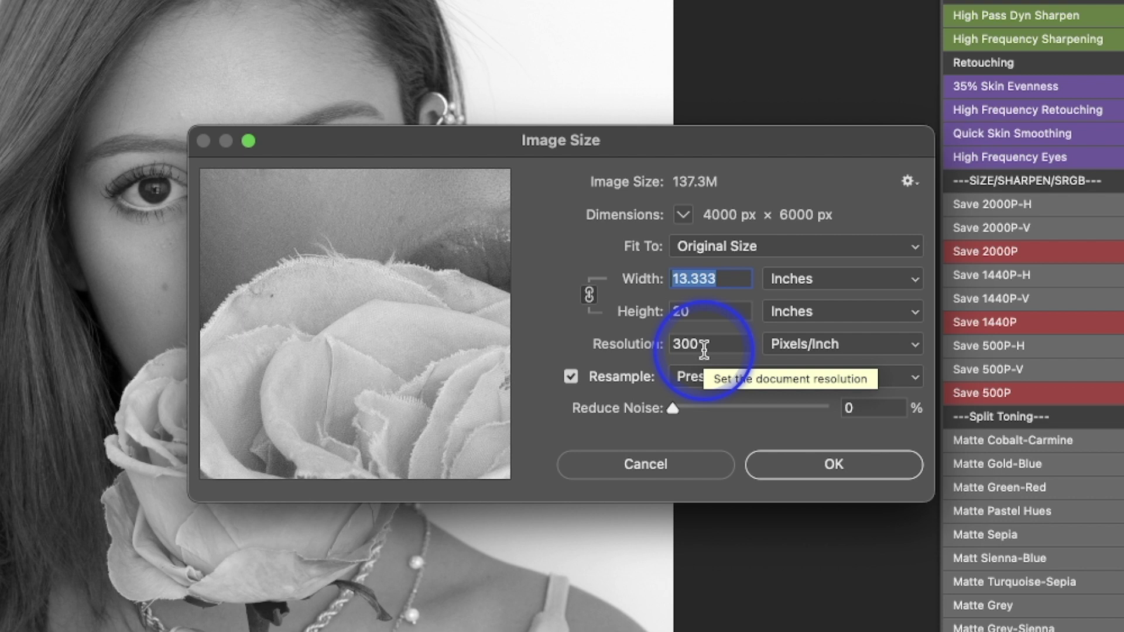
pyautogui.click(699, 310)
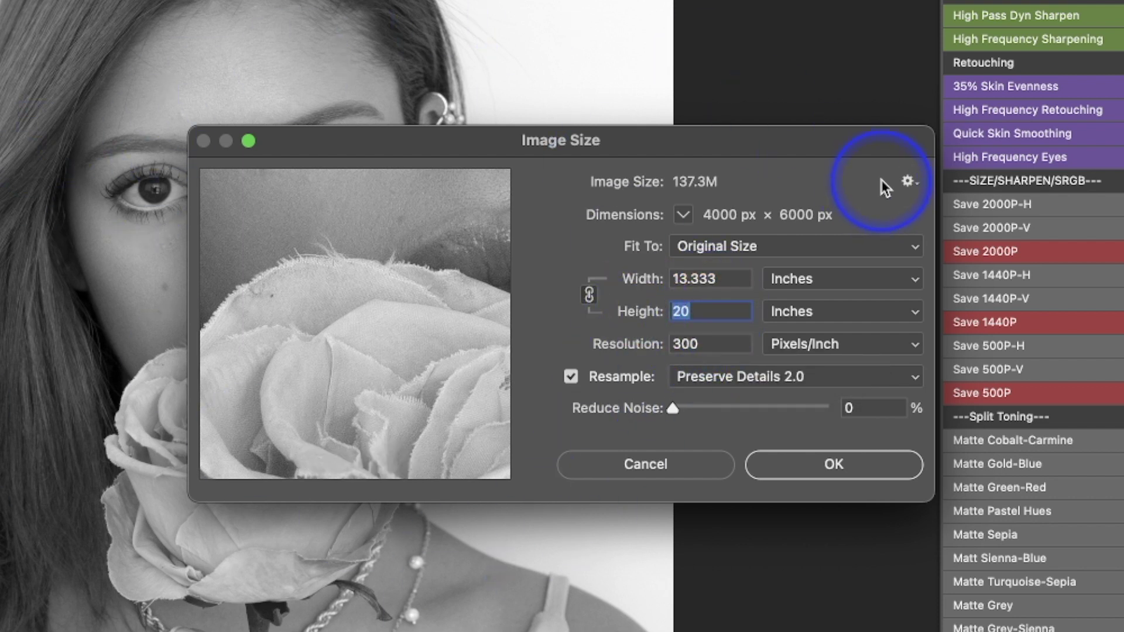
pyautogui.write('7')
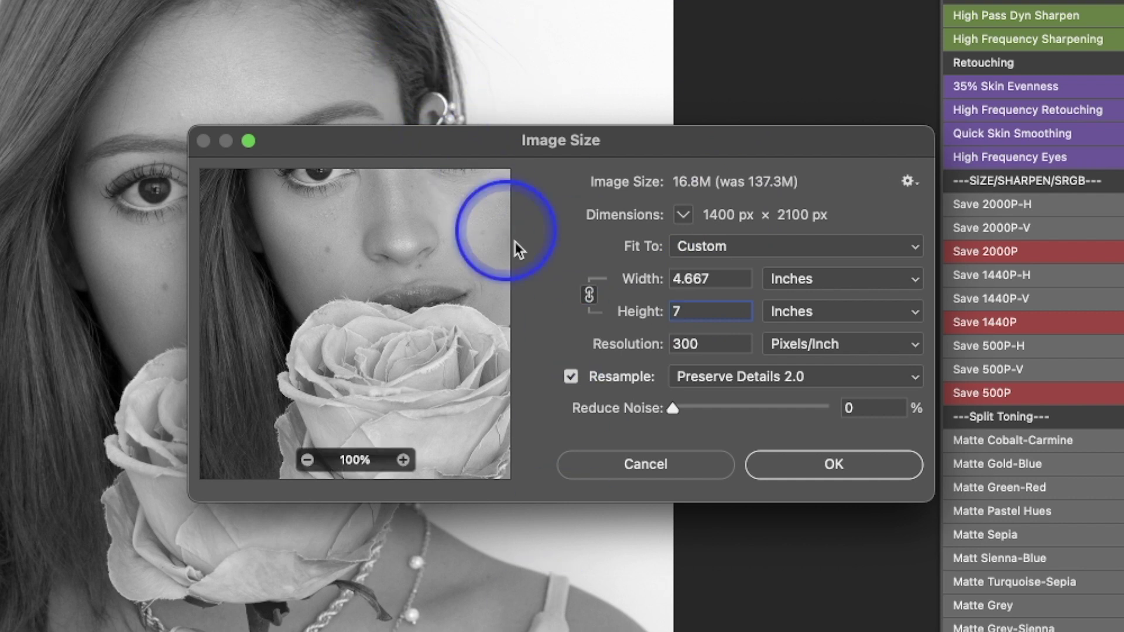
# Unlink proportions, apply 5 × 7 inches at 300 ppi, then undo the distorting resize
pyautogui.press('super+z')
pyautogui.click(589, 295)
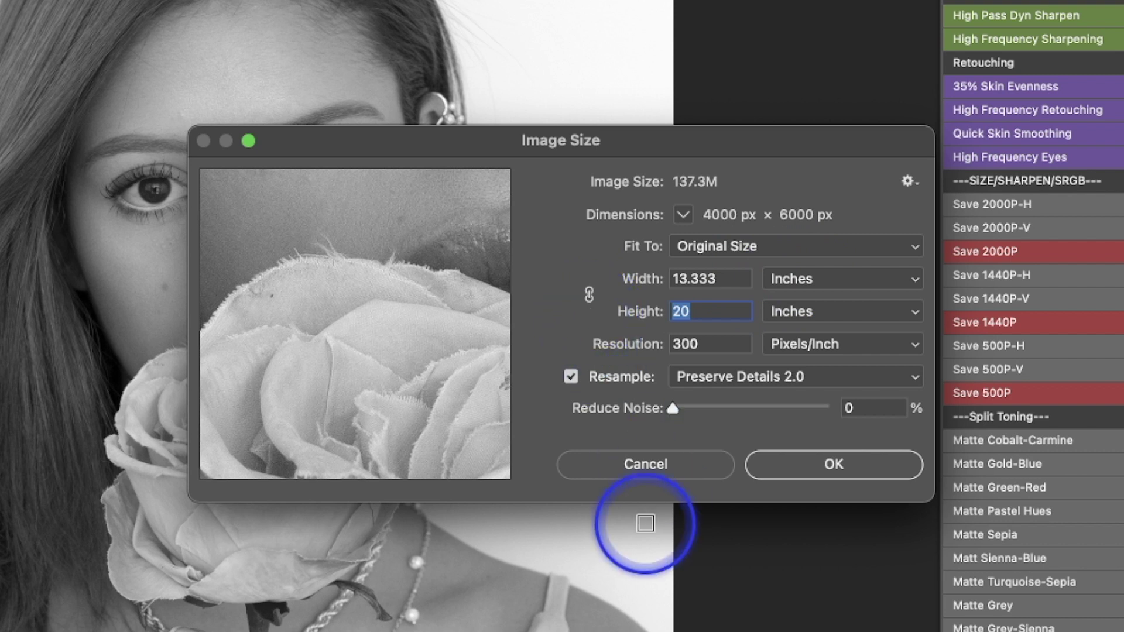
pyautogui.write('7')
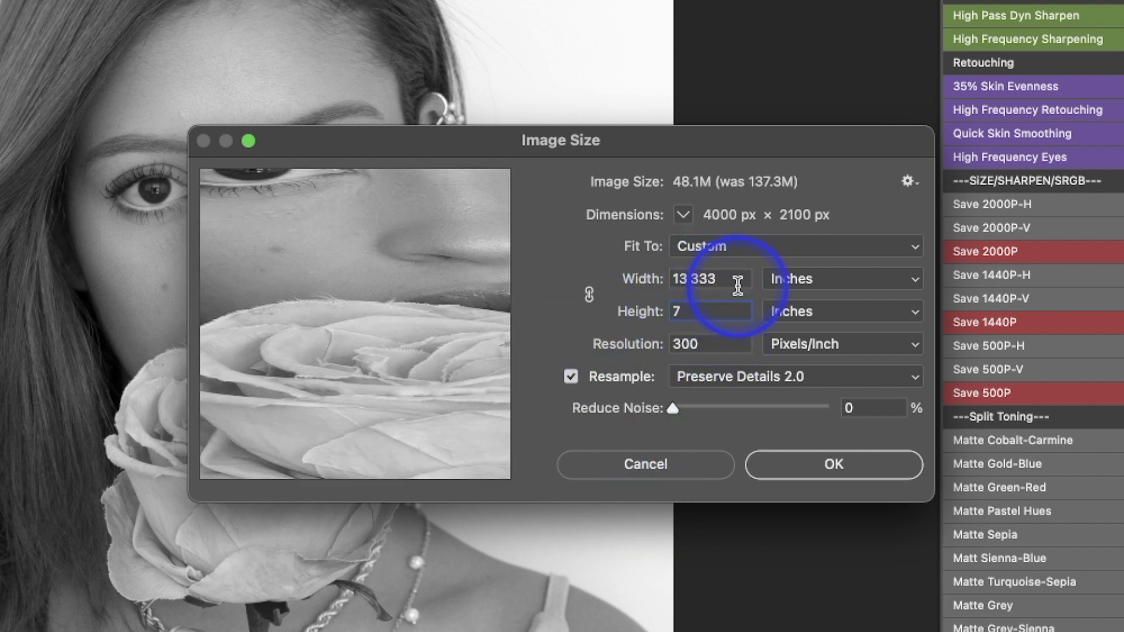
pyautogui.moveTo(736, 281); pyautogui.dragTo(647, 251)
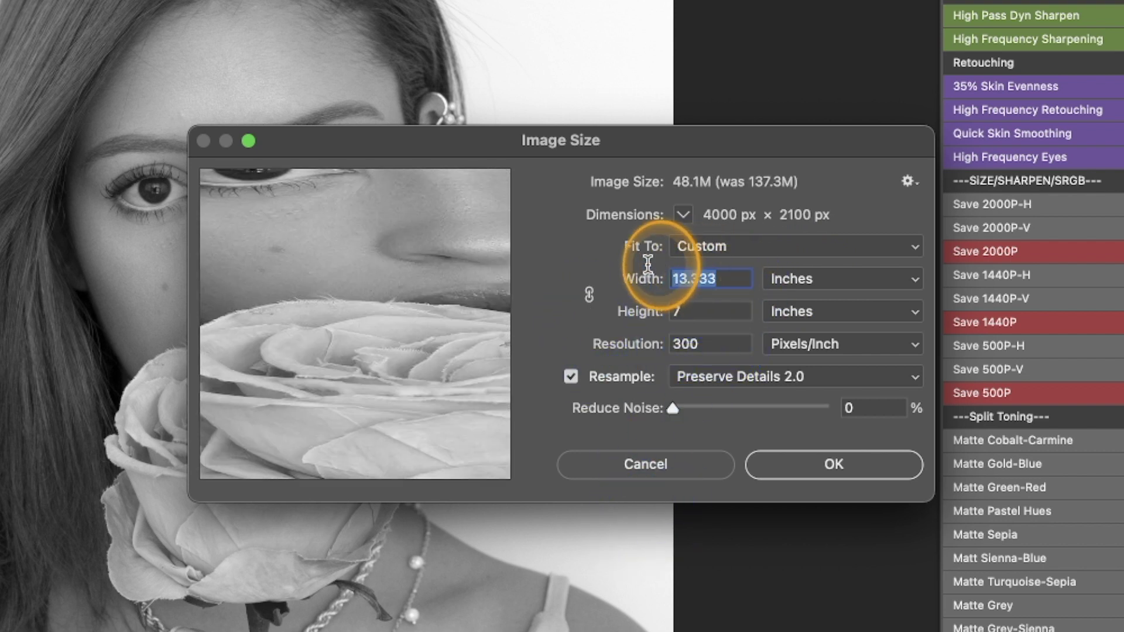
pyautogui.write('5')
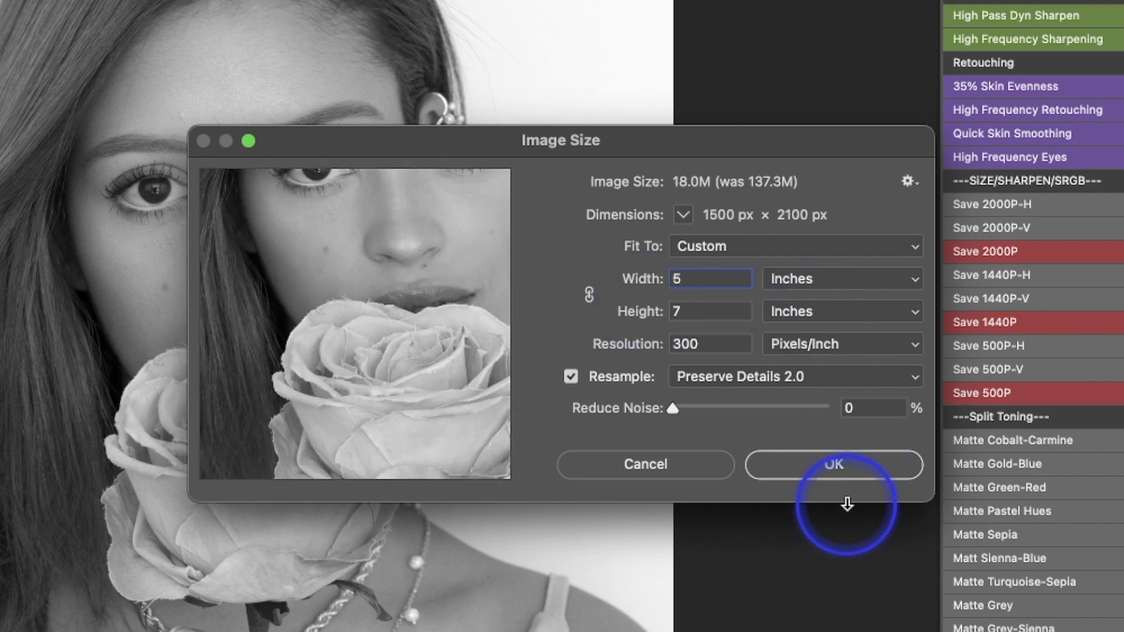
pyautogui.click(860, 465)
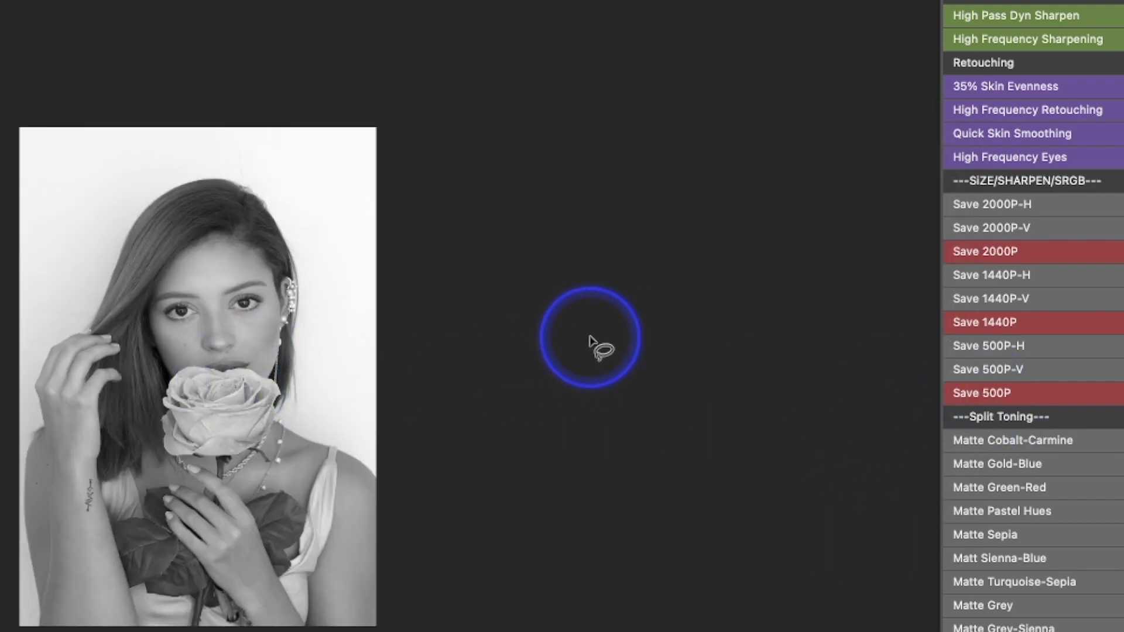
pyautogui.press('super+z')
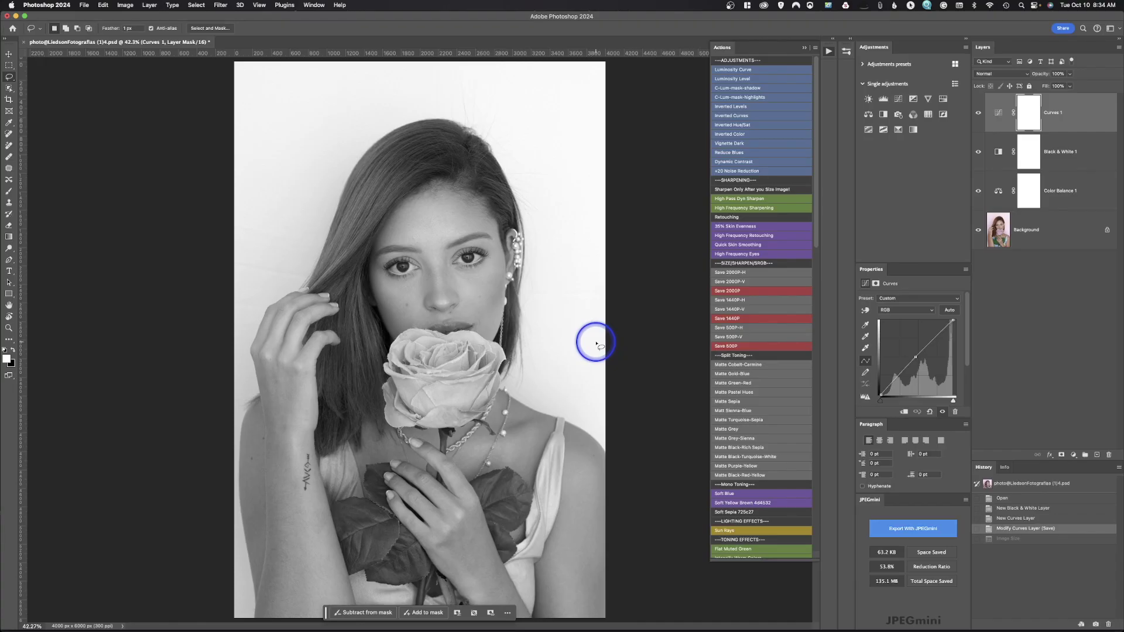
# Crop the photo with the Crop tool set to a 5 : 7 ratio and commit it
pyautogui.click(10, 101)
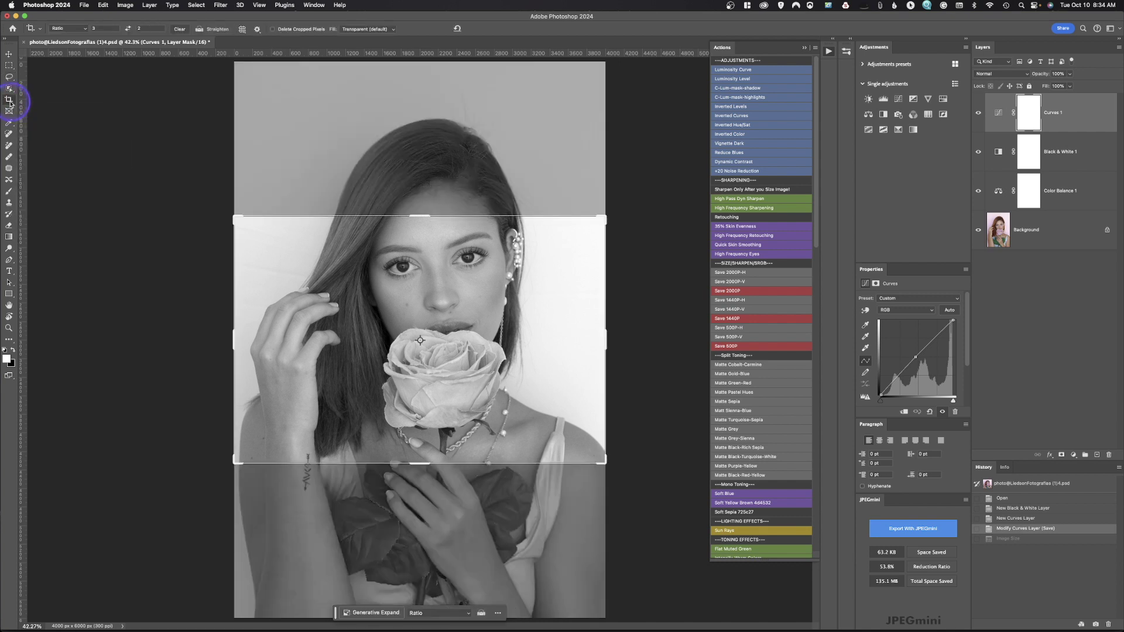
pyautogui.click(65, 29)
pyautogui.click(58, 20)
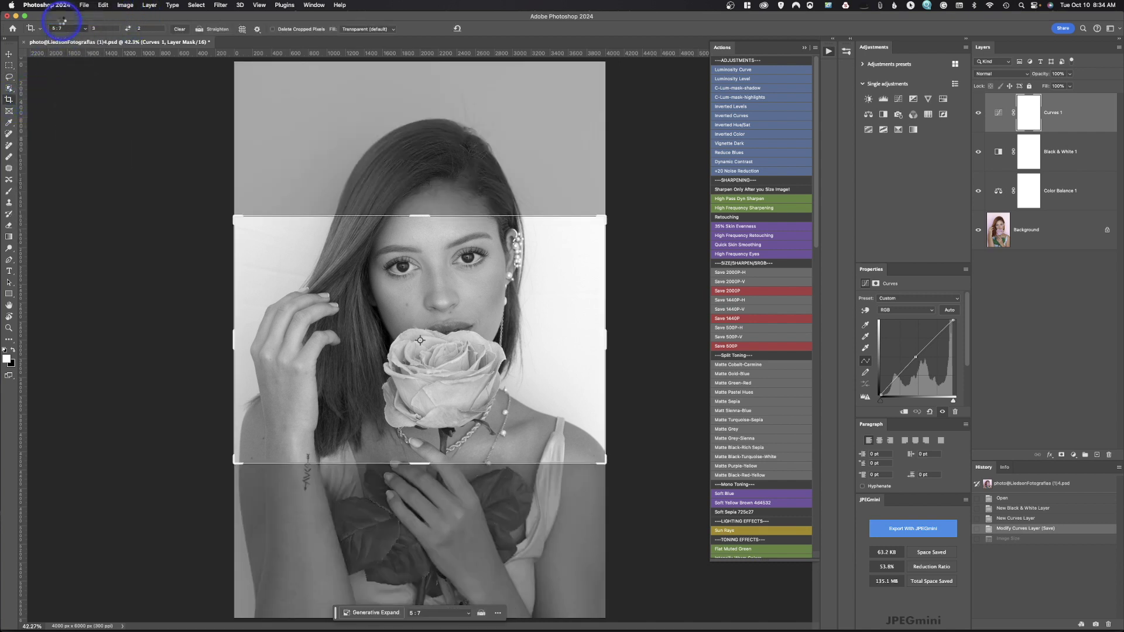
pyautogui.click(338, 108)
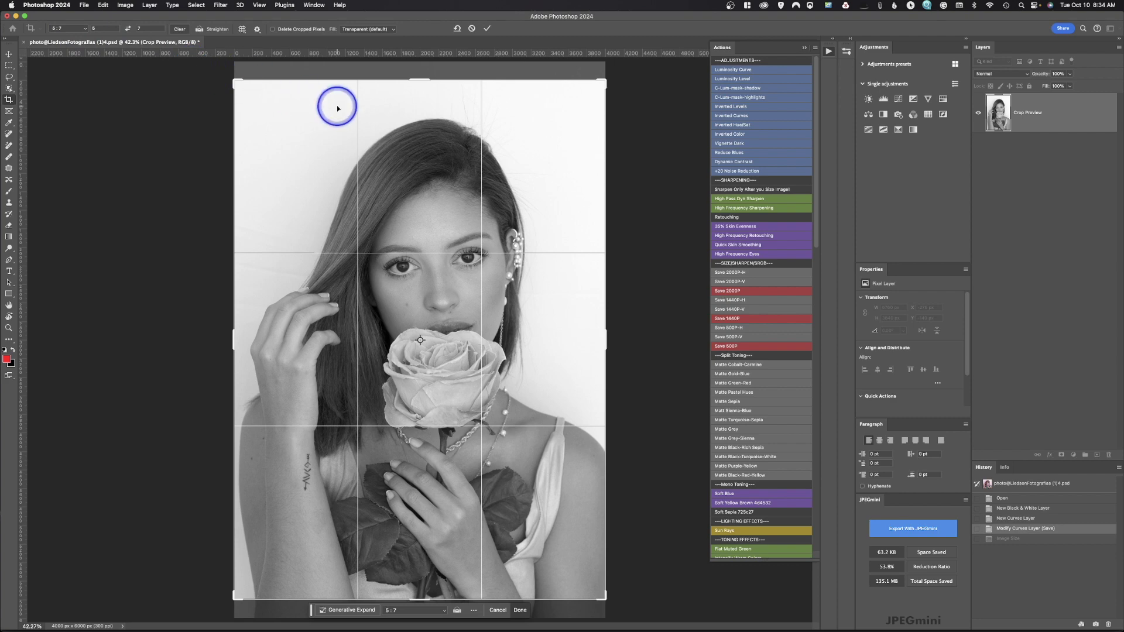
pyautogui.doubleClick(338, 109)
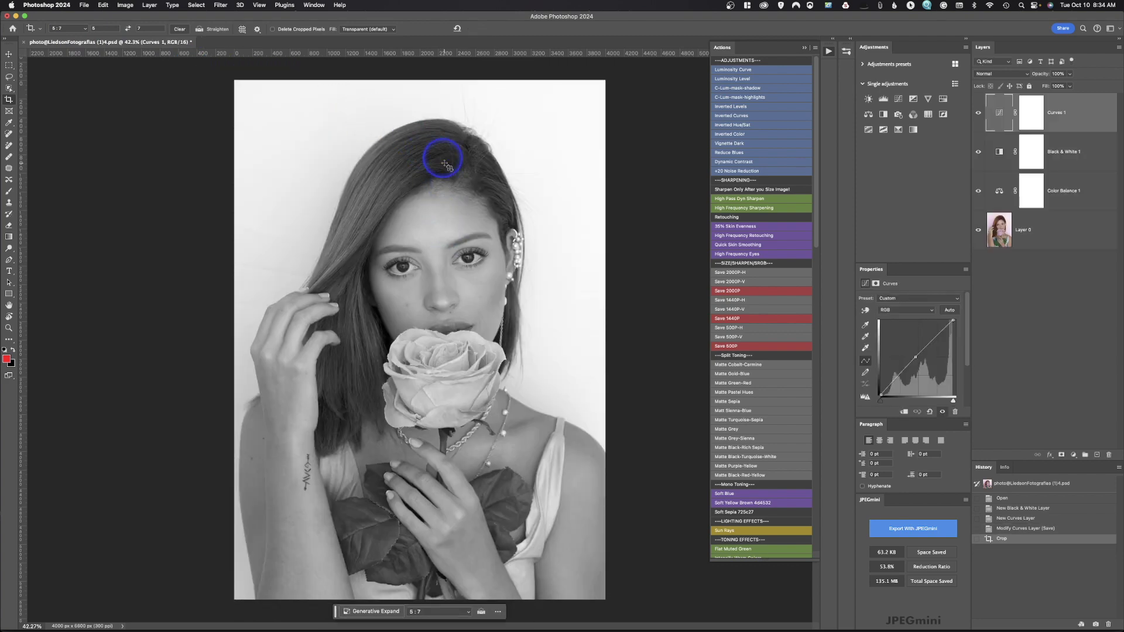
pyautogui.click(125, 5)
# Set Image Size Height to 7 inches with constrained proportions at 300 ppi (1500 × 2100 px)
pyautogui.click(144, 77)
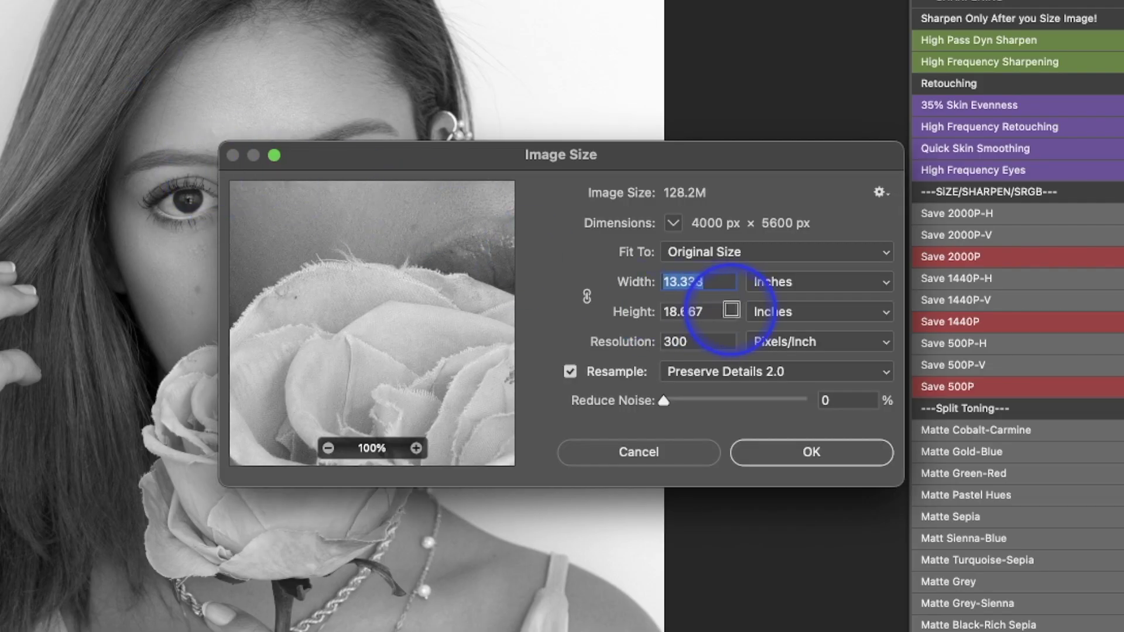
pyautogui.press('Tab')
pyautogui.click(587, 297)
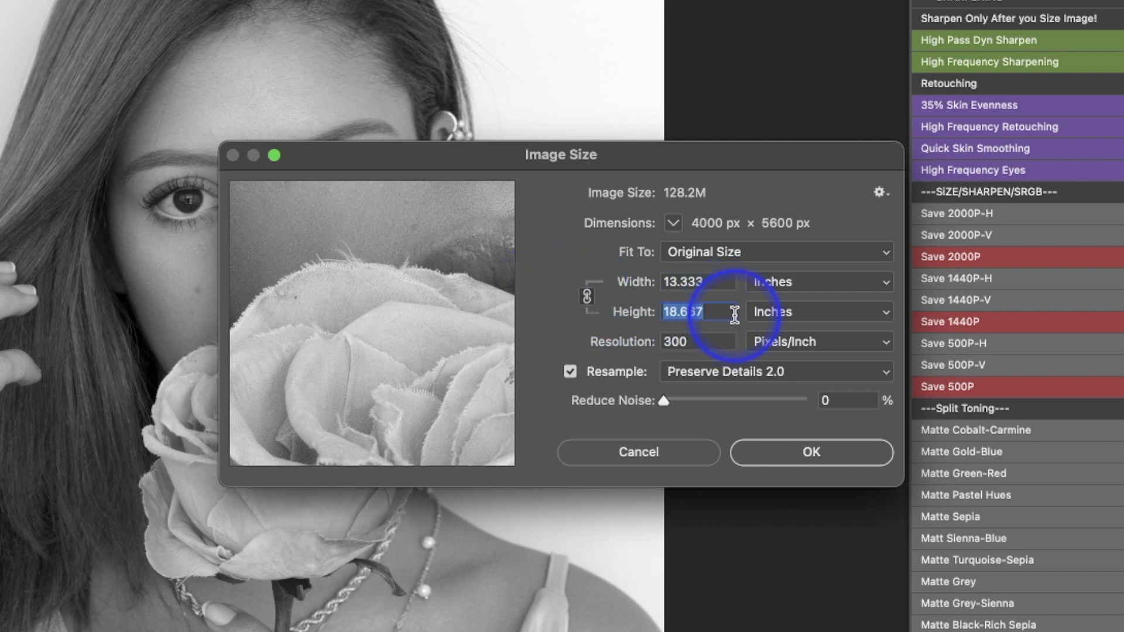
pyautogui.write('7')
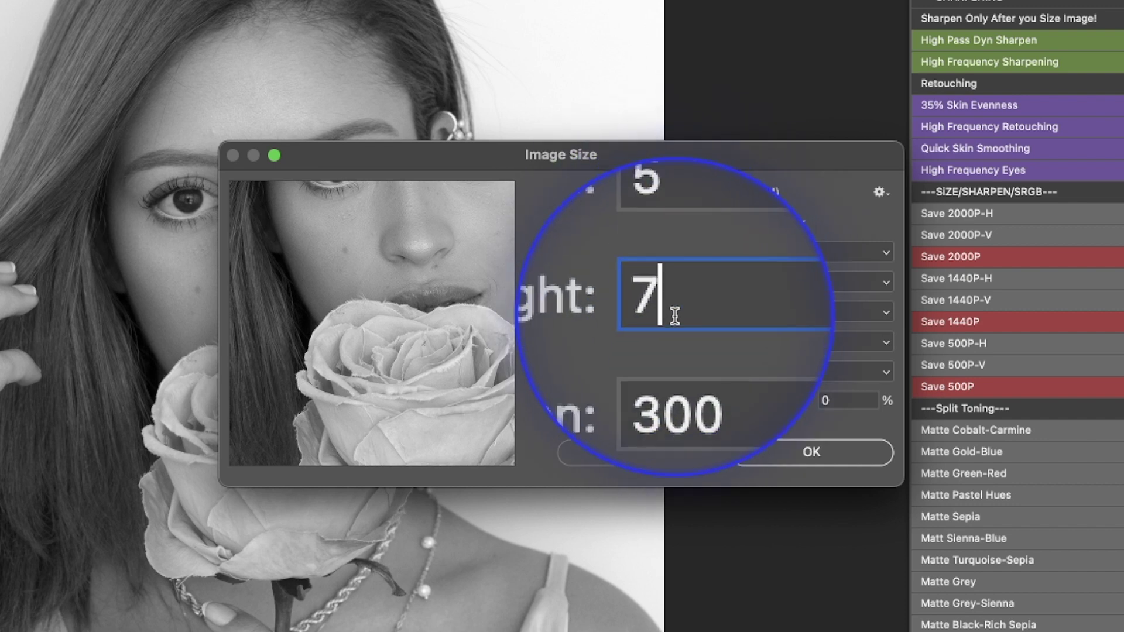
pyautogui.click(821, 457)
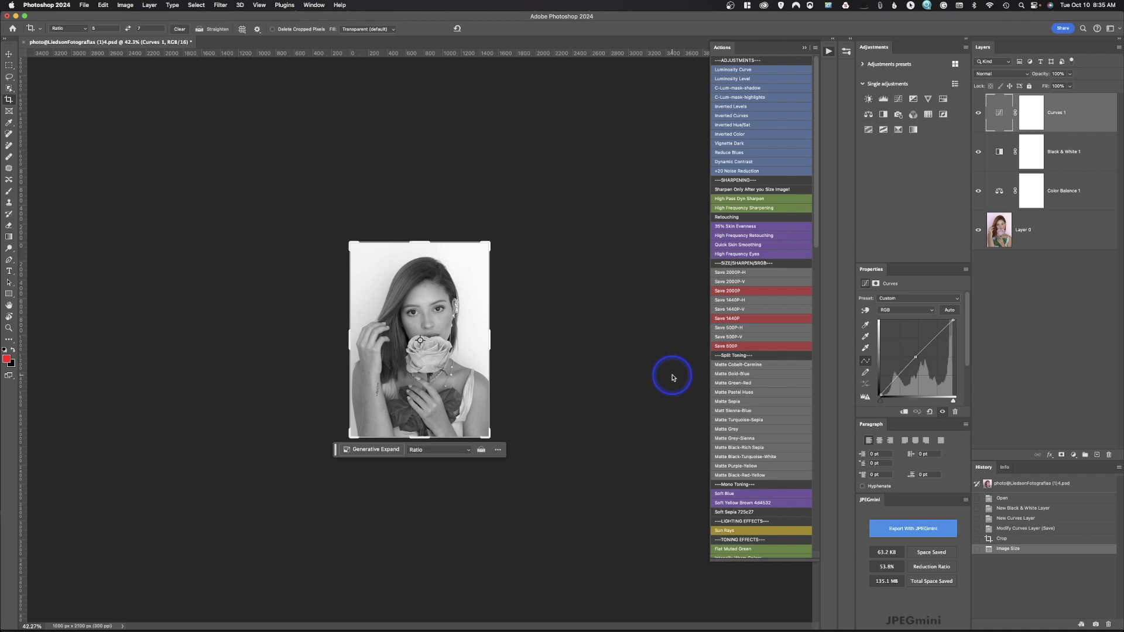
# At 100% zoom, sharpen Layer 0 with Unsharp Mask at 25%, Radius 1.0 px, Threshold 3
pyautogui.press('super+1')
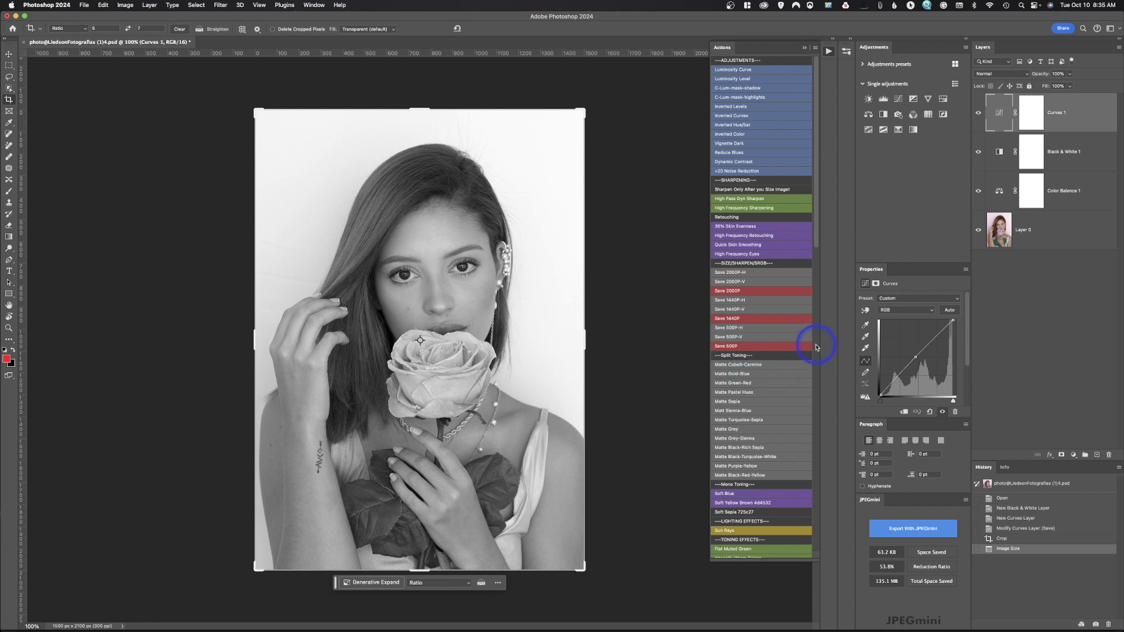
pyautogui.click(1003, 228)
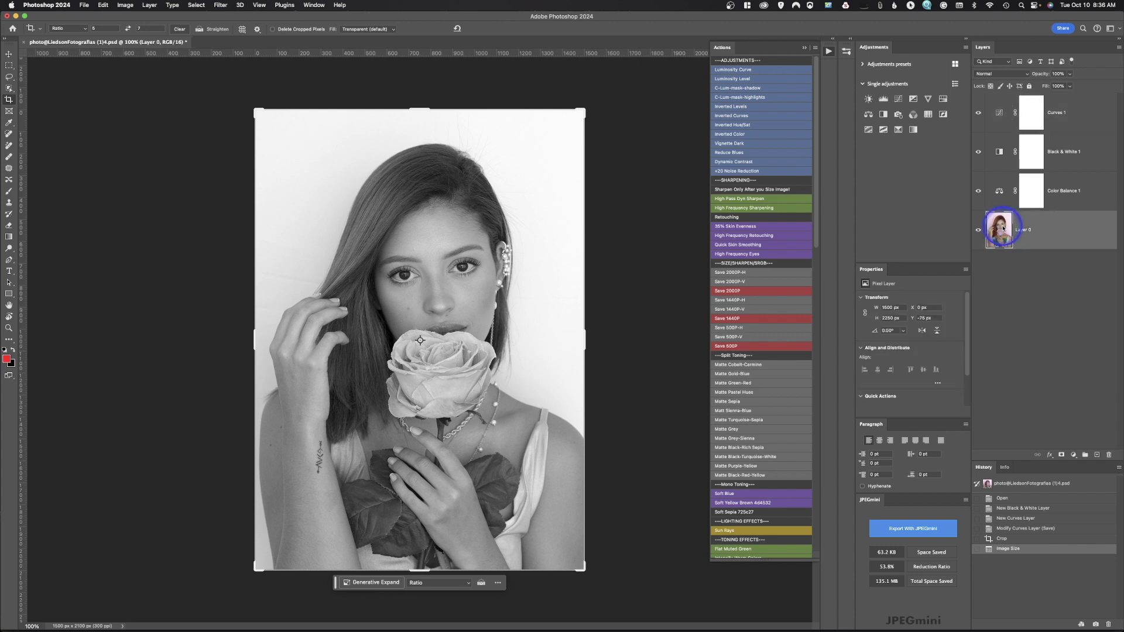
pyautogui.click(222, 4)
pyautogui.moveTo(247, 167)
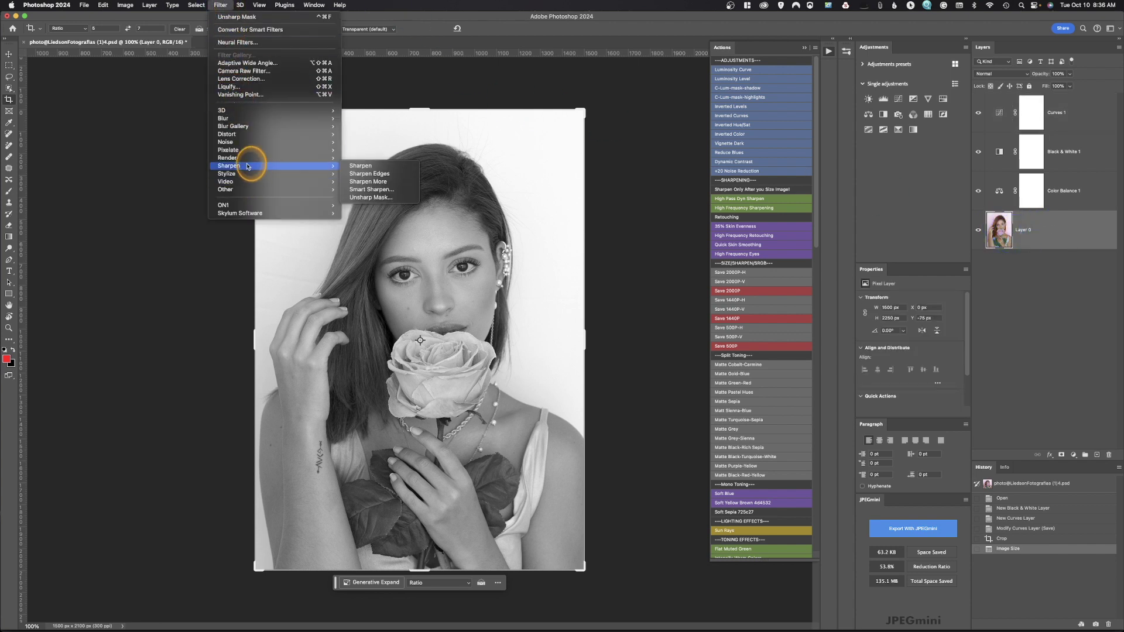
pyautogui.click(371, 197)
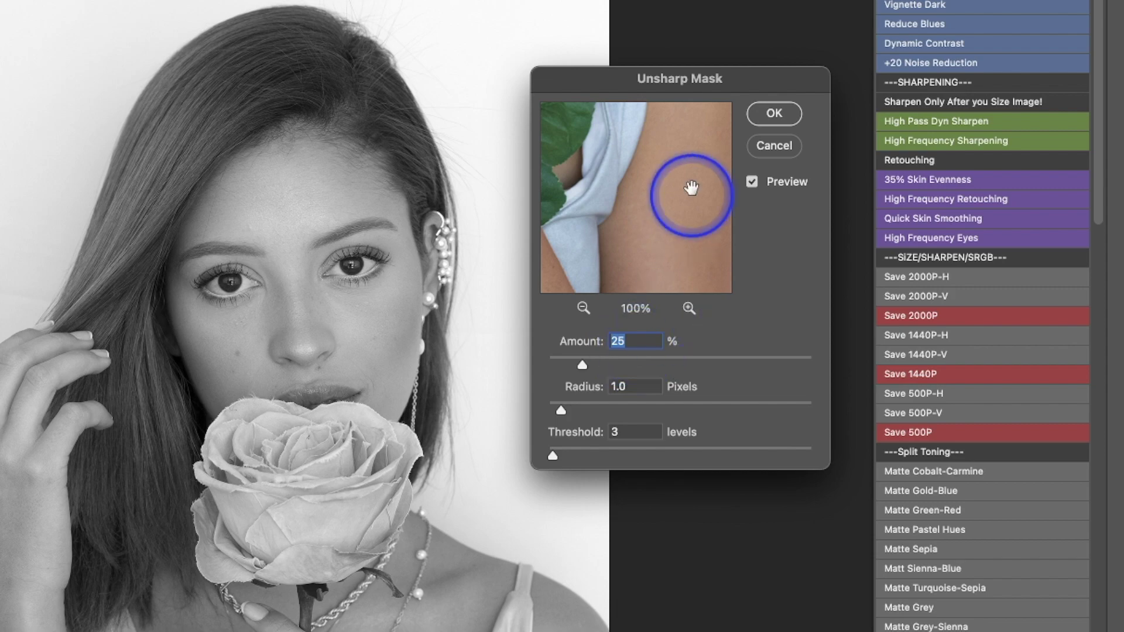
pyautogui.click(772, 121)
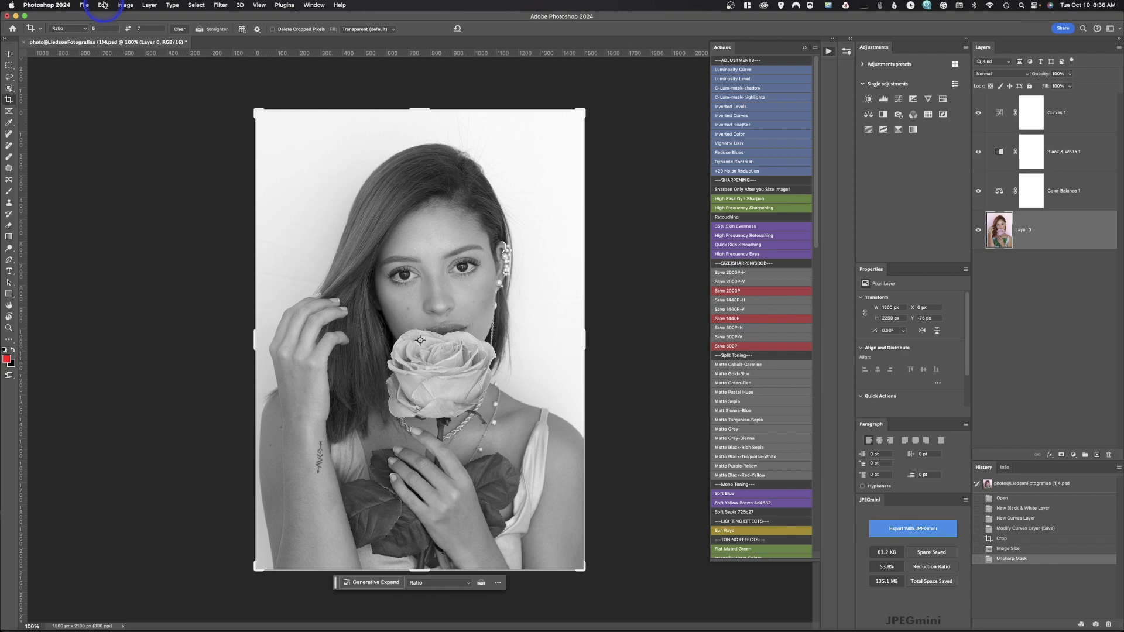
# Review the Convert to Profile settings and cancel without changing anything
pyautogui.click(103, 5)
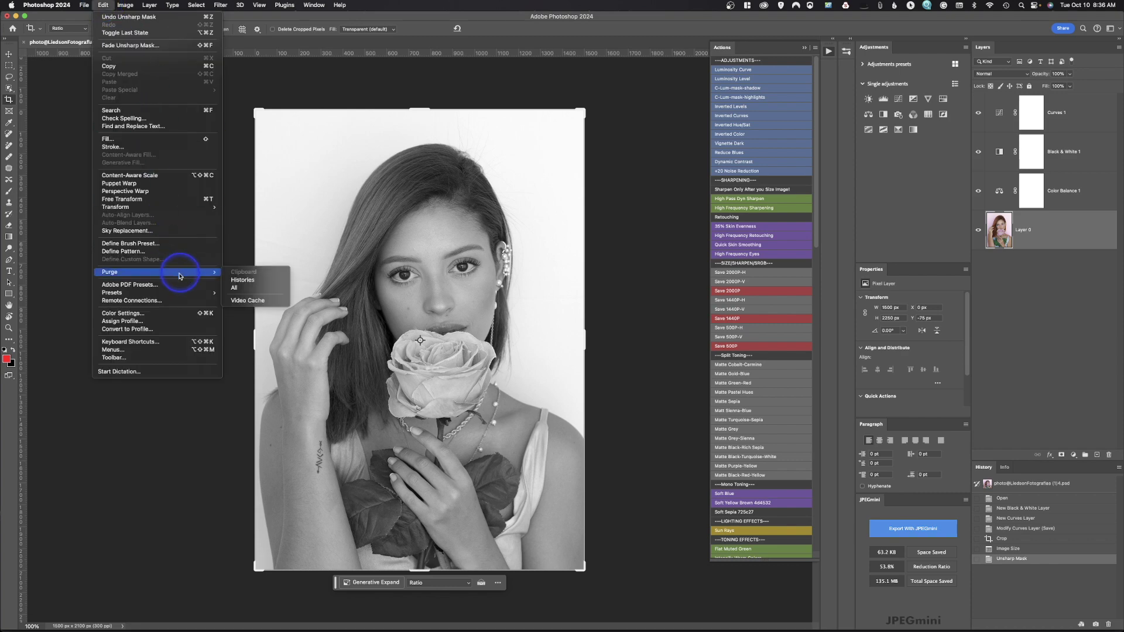
pyautogui.click(157, 335)
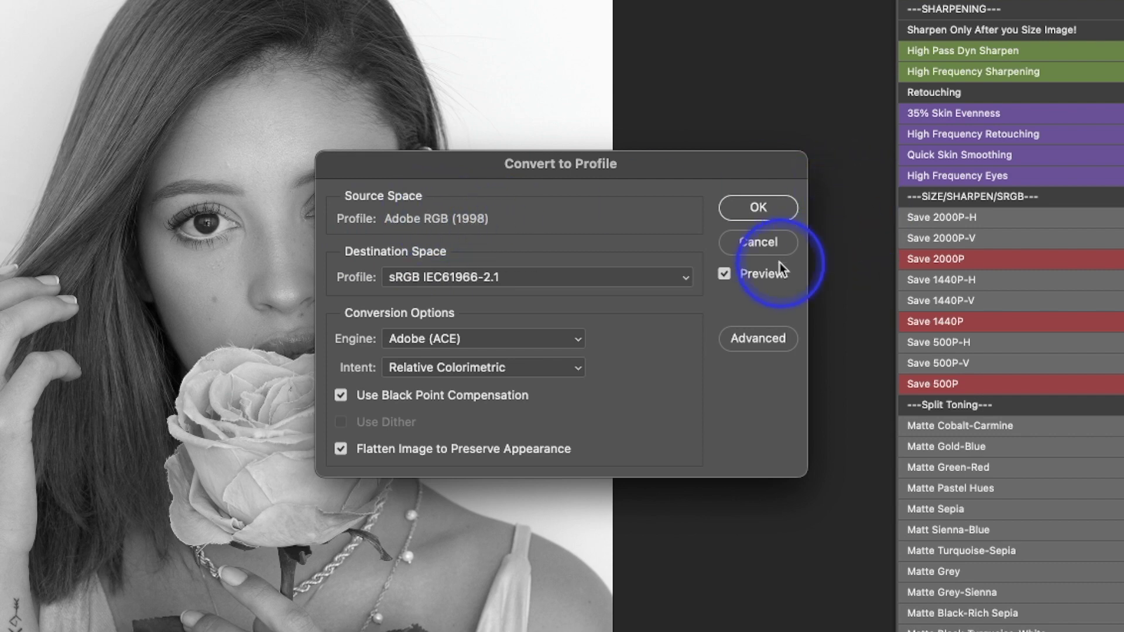
pyautogui.click(769, 244)
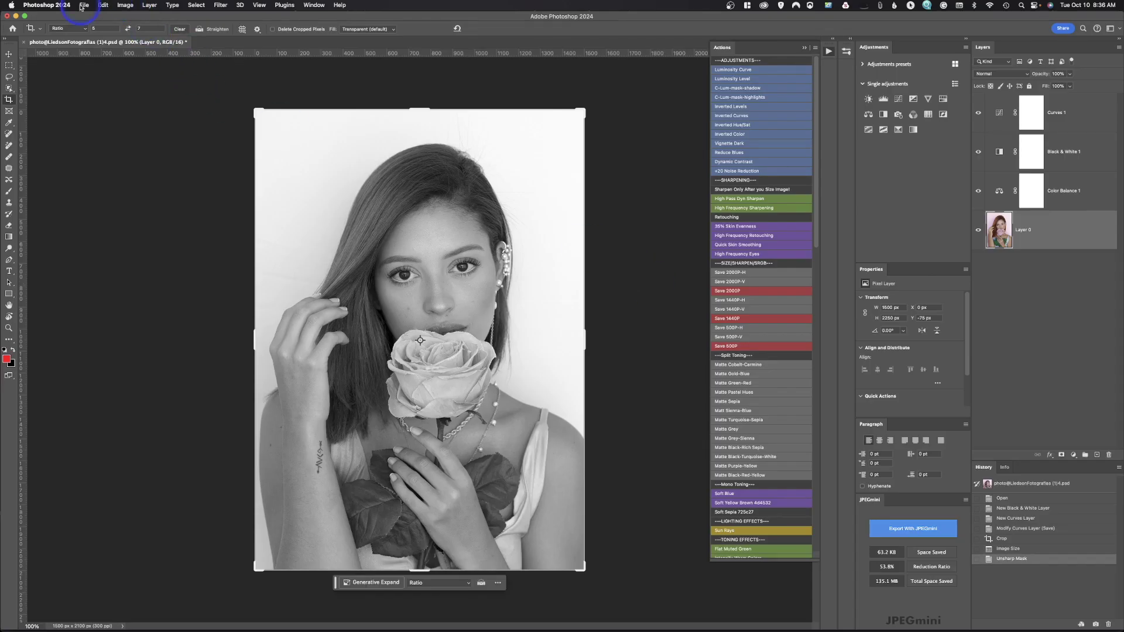
# Begin saving a copy of the document with the file name changed to 5X7
pyautogui.click(82, 6)
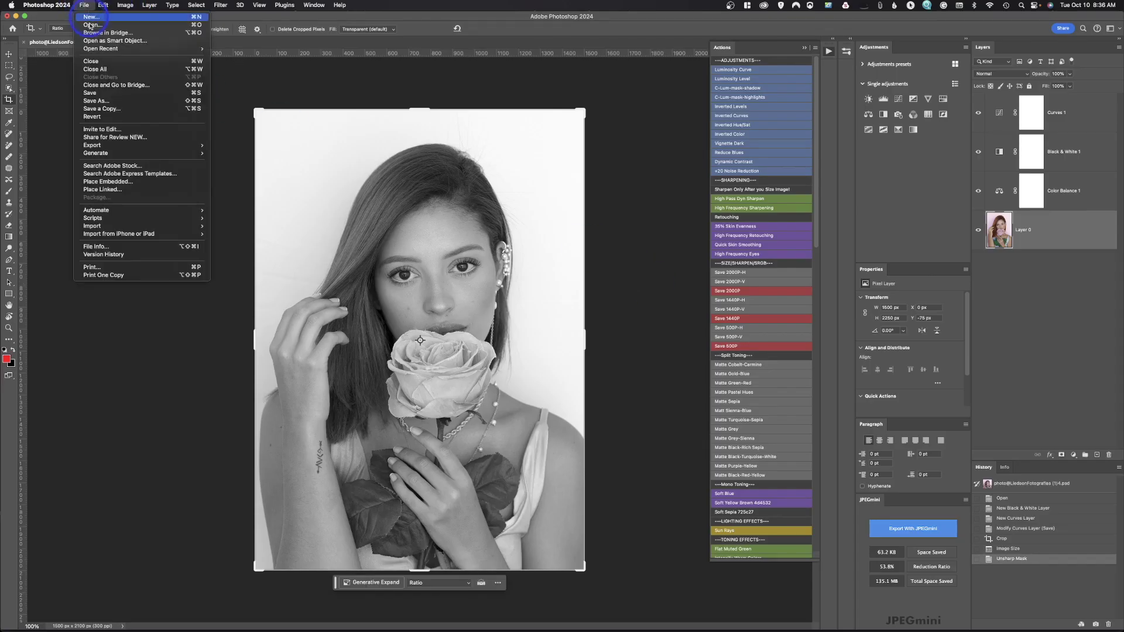
pyautogui.click(106, 110)
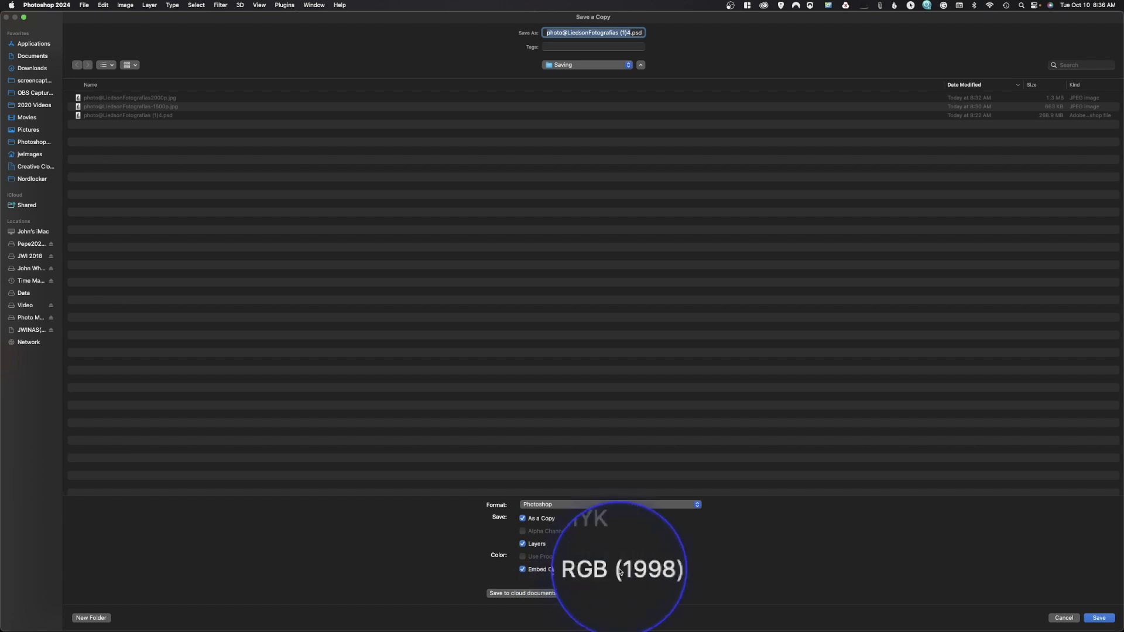
pyautogui.click(624, 32)
pyautogui.press('BackSpace')
pyautogui.press('BackSpace')
pyautogui.press('BackSpace')
pyautogui.press('BackSpace')
pyautogui.press('BackSpace')
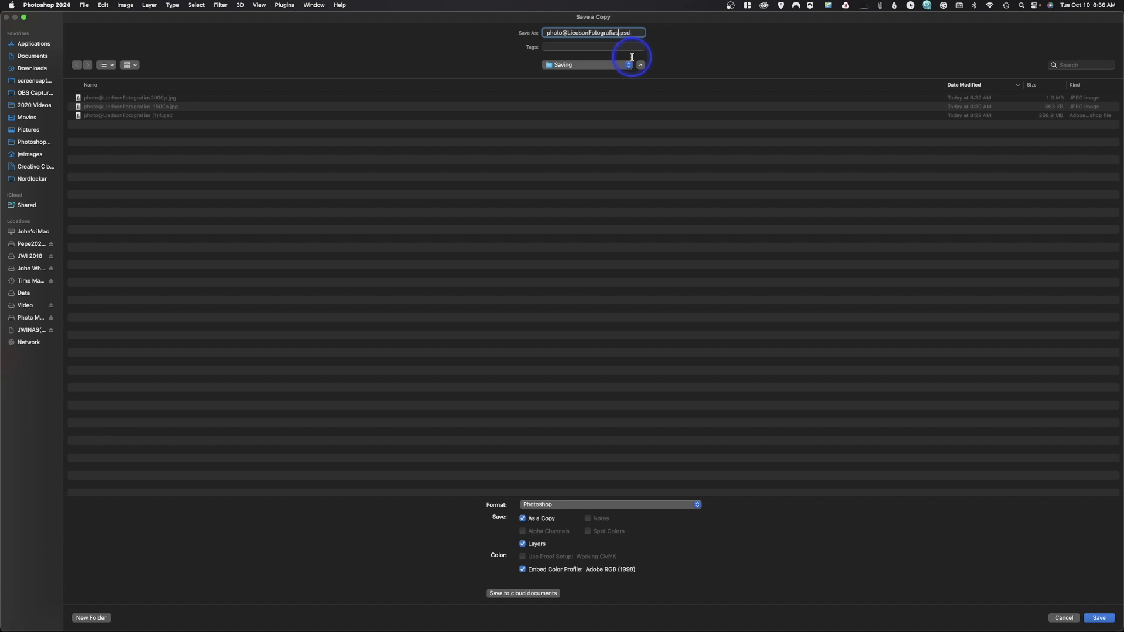
pyautogui.write('5X7')
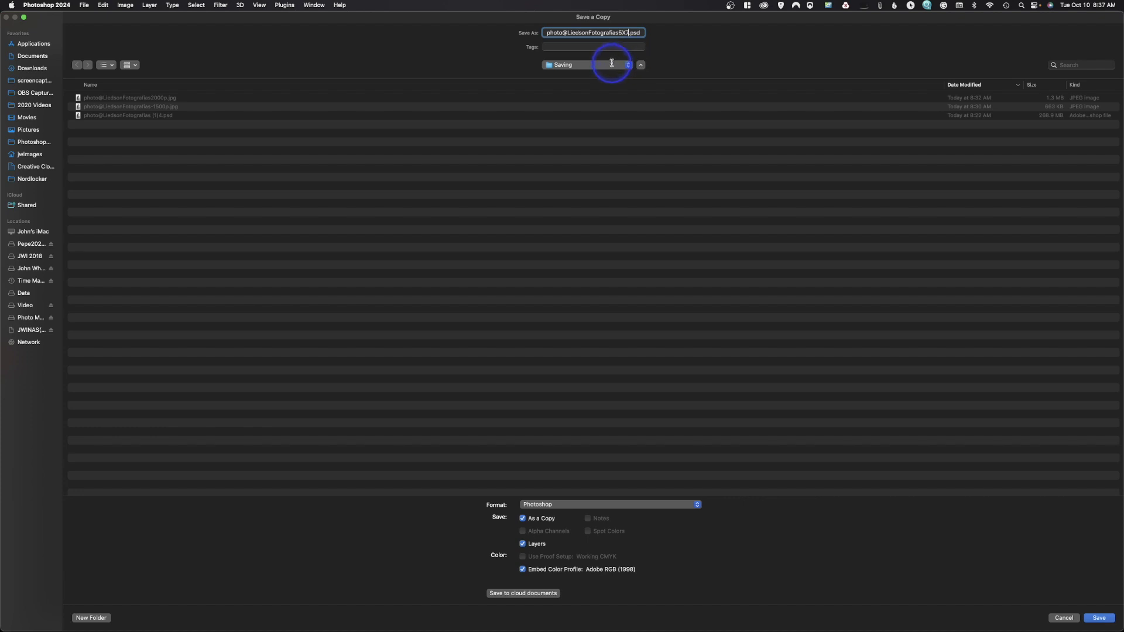
# Save the copy as a TIFF with Macintosh byte order
pyautogui.click(597, 506)
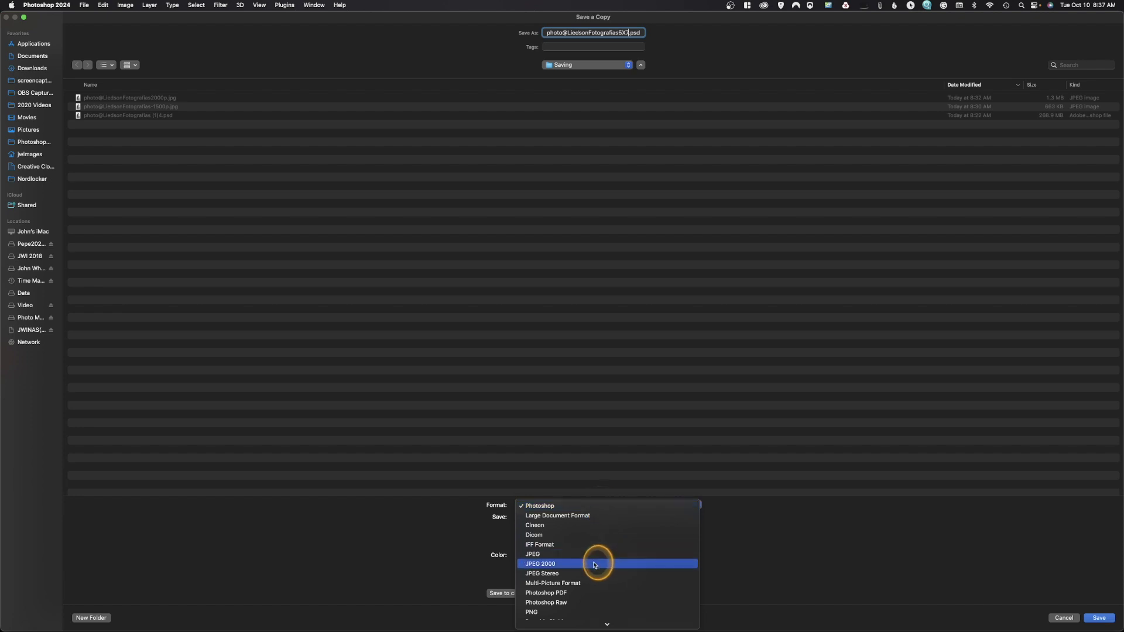
pyautogui.moveTo(592, 626)
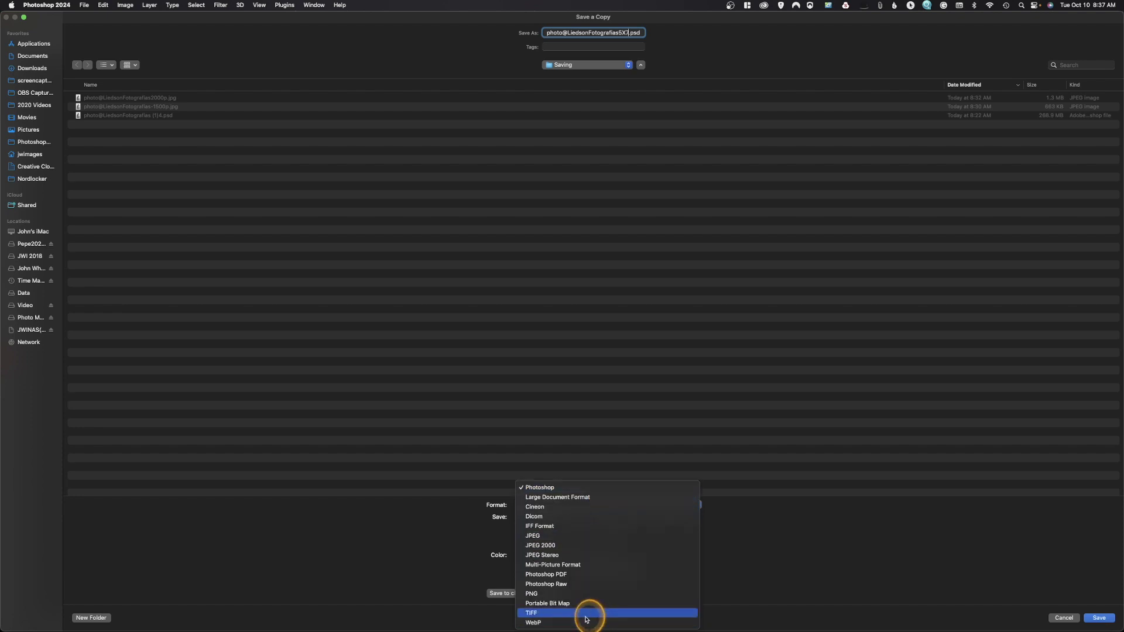
pyautogui.click(584, 615)
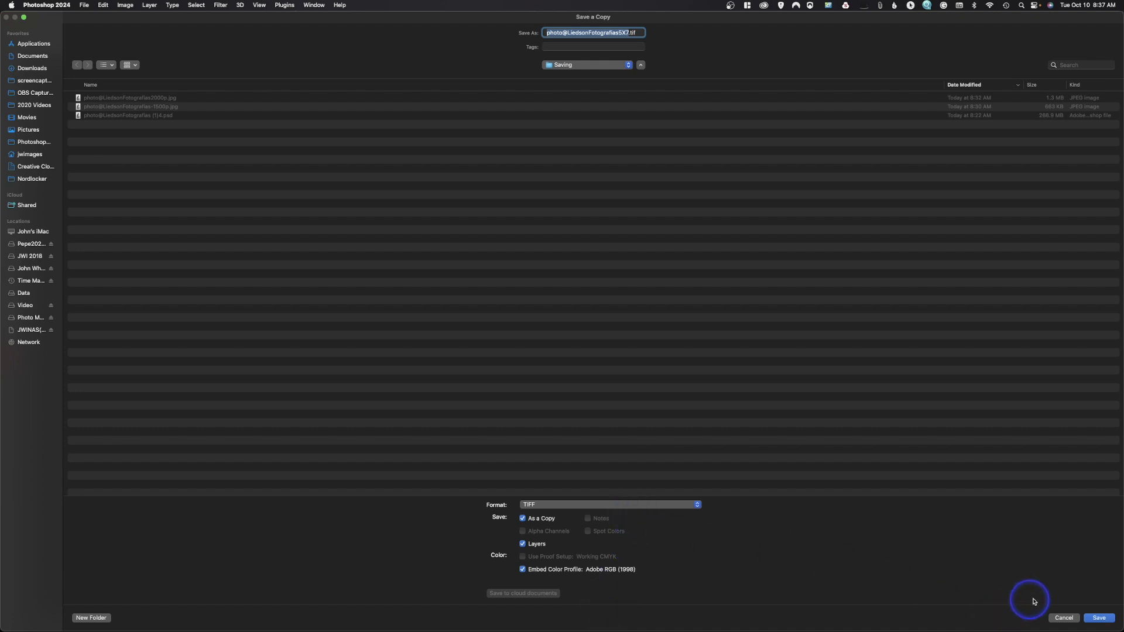
pyautogui.click(1099, 618)
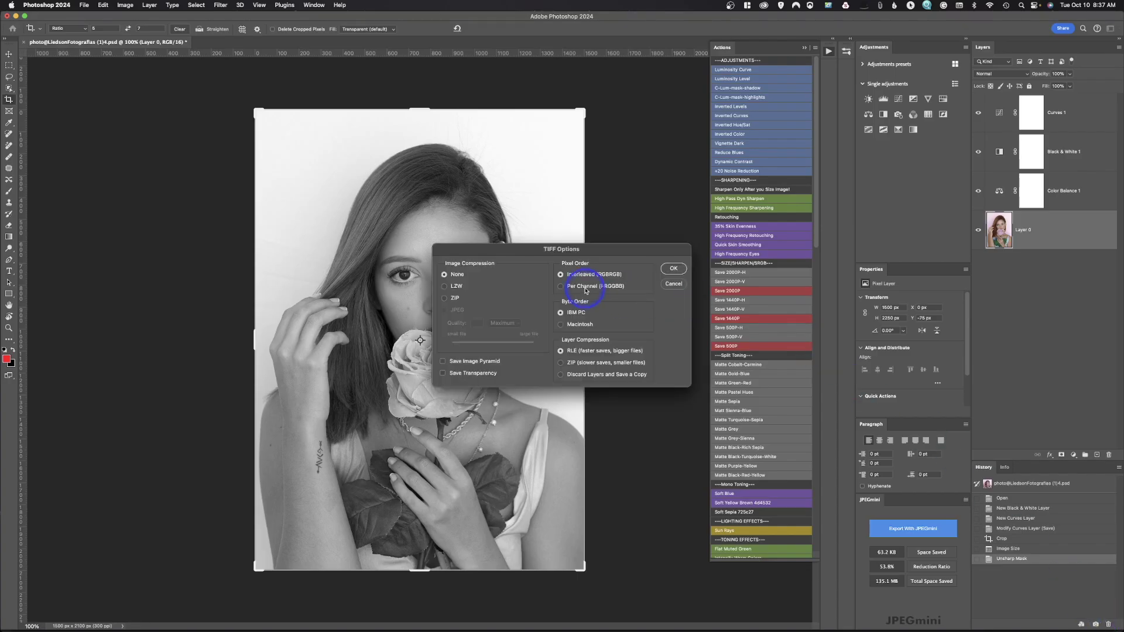
pyautogui.click(563, 326)
pyautogui.click(672, 269)
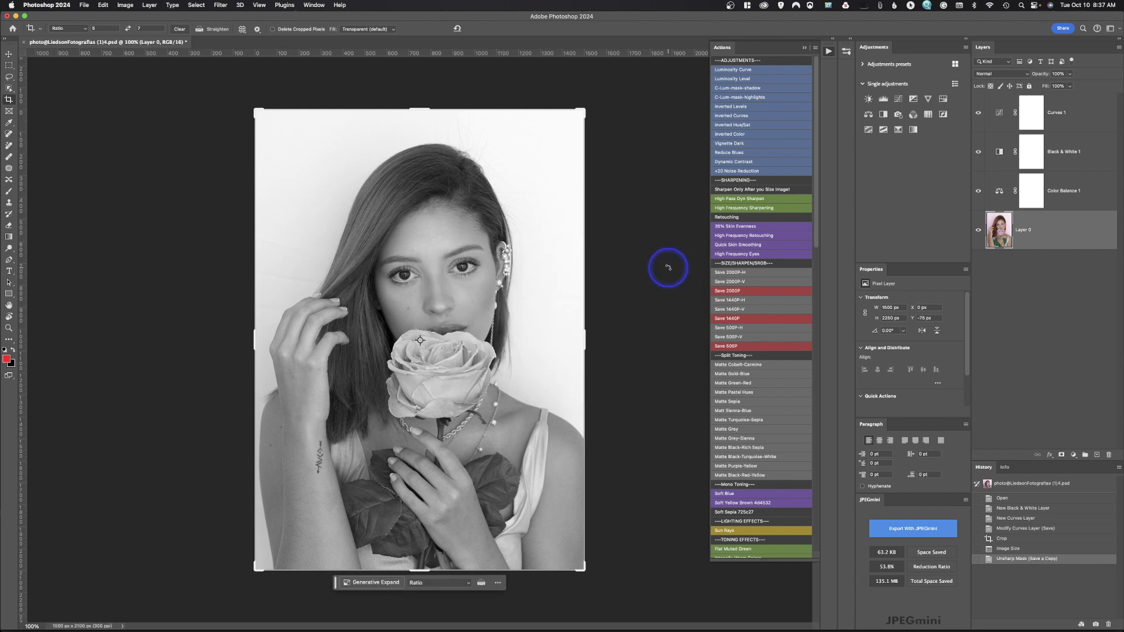